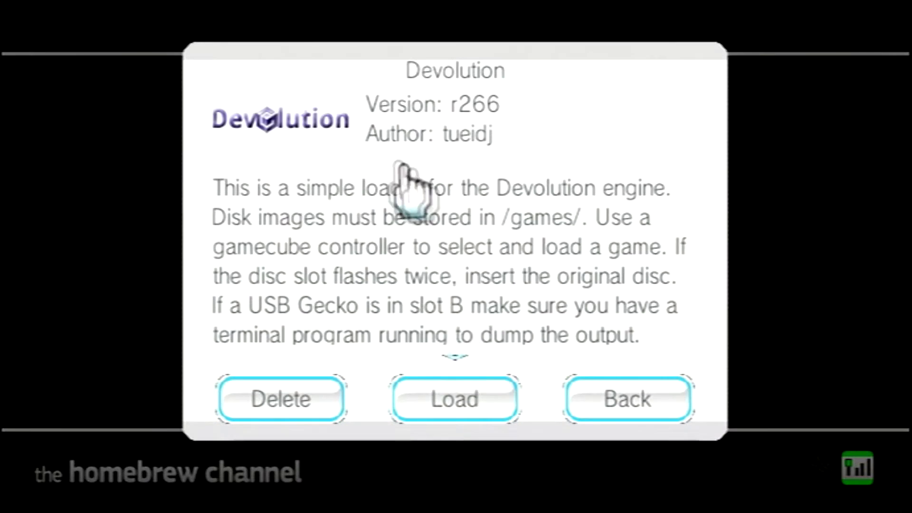
Step: Load Devolution from the Homebrew Channel and mount the USB drive
left_click(456, 370)
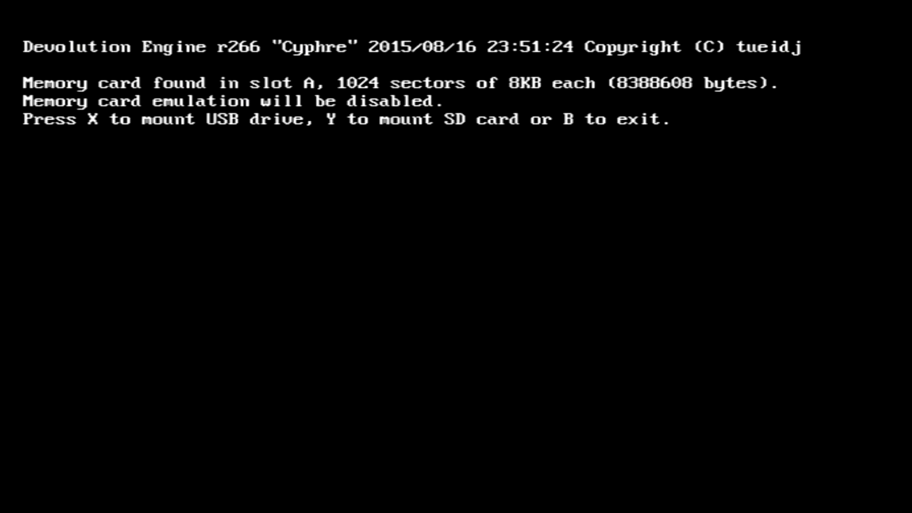
key("x")
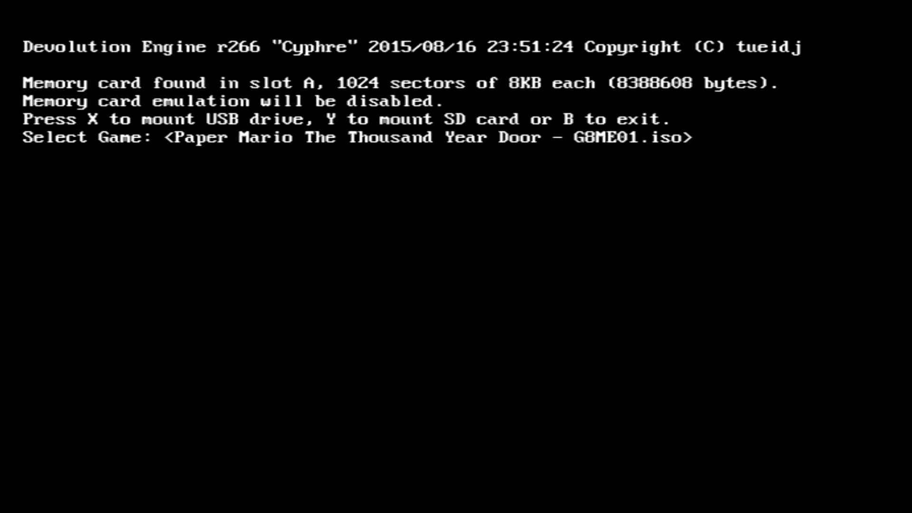
Step: Choose Pikmin 2 from the USB game list, boot it and answer the Progressive Mode question
key("Right")
key("Right")
key("Right")
key("Right")
key("Right")
key("Right")
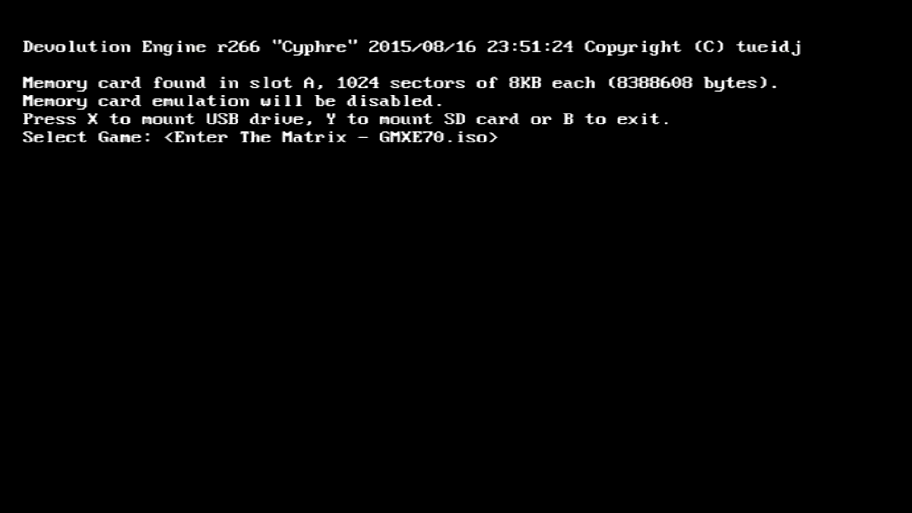
key("Right")
key("Right")
key("Right")
key("Right")
key("Right")
key("Right")
key("Right")
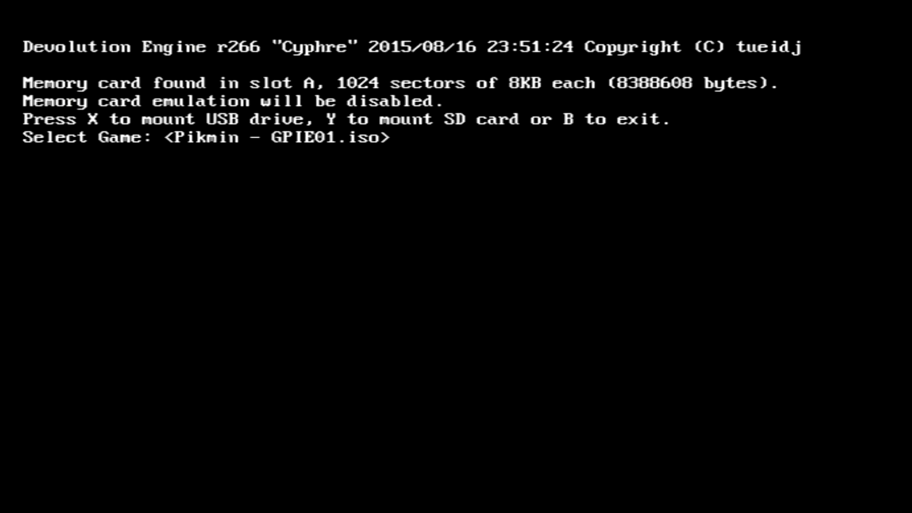
key("Right")
key("Right")
key("Right")
key("Right")
key("Right")
key("Right")
key("Right")
key("Right")
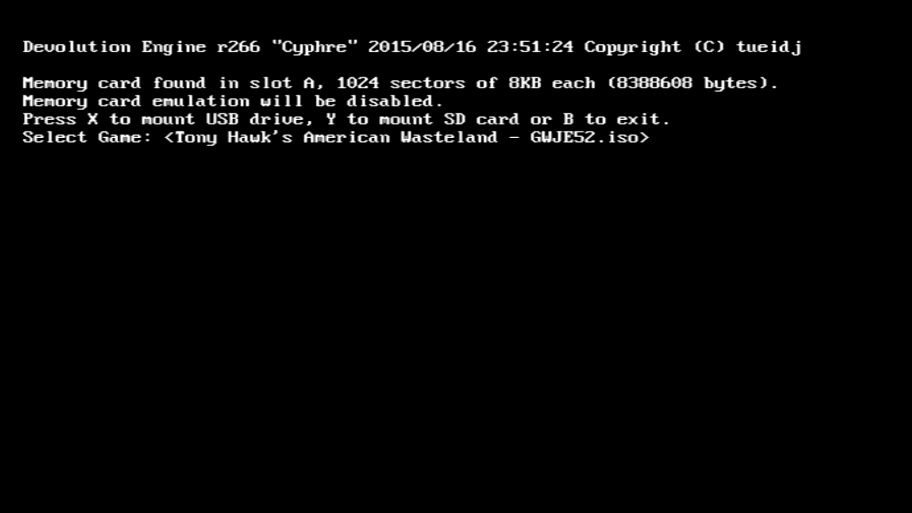
key("Right")
key("Right")
key("Right")
key("Right")
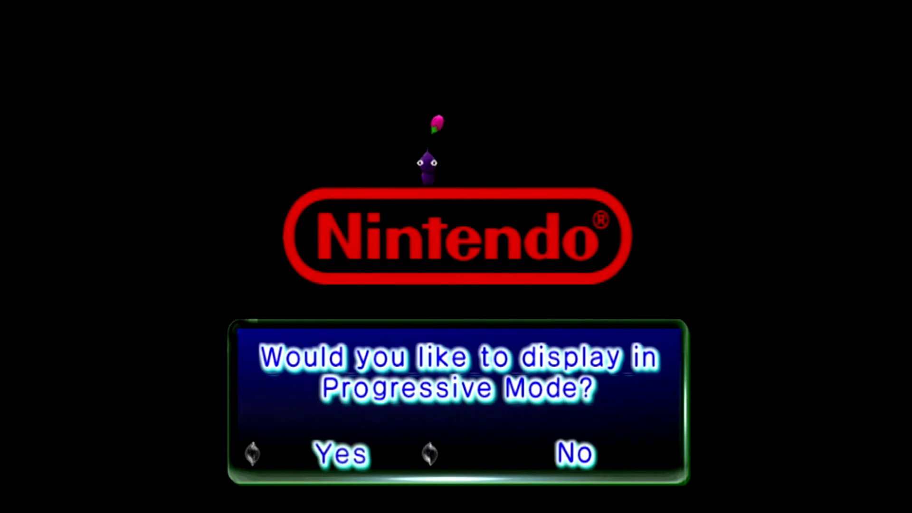
key("Return")
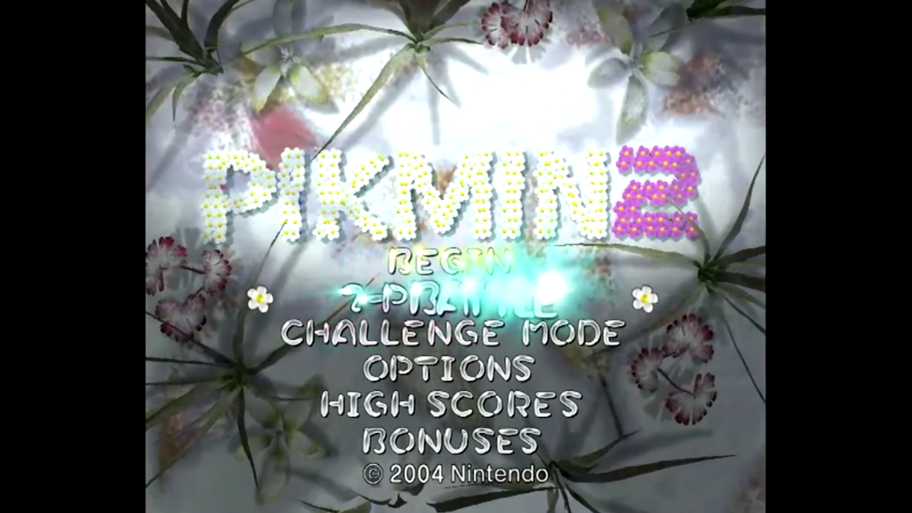
Step: Begin the game from the Pikmin 2 title menu and open the Day 34 ship's log in File 1
key("Down")
key("Down")
key("Up")
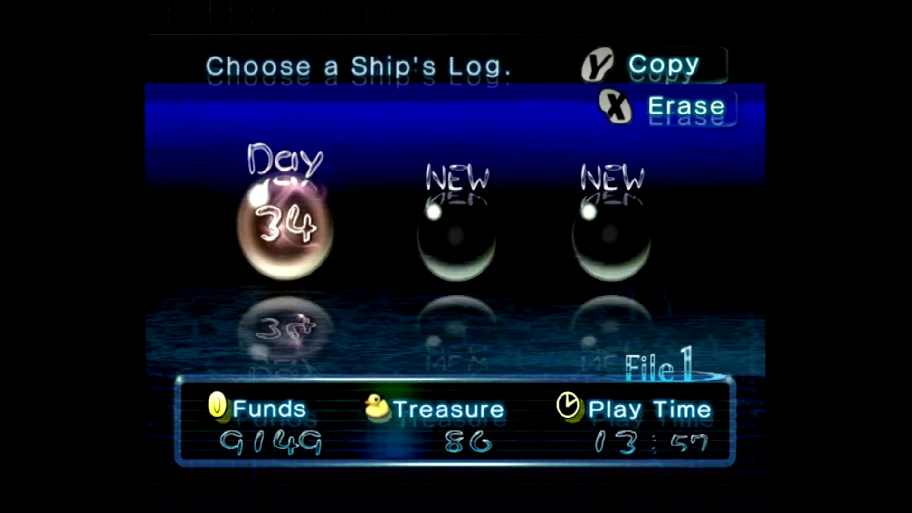
key("Right")
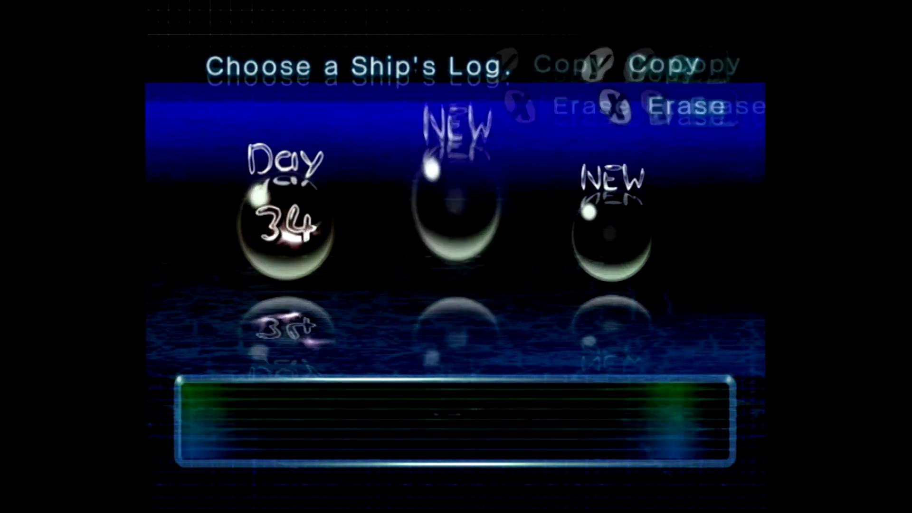
key("Left")
key("Return")
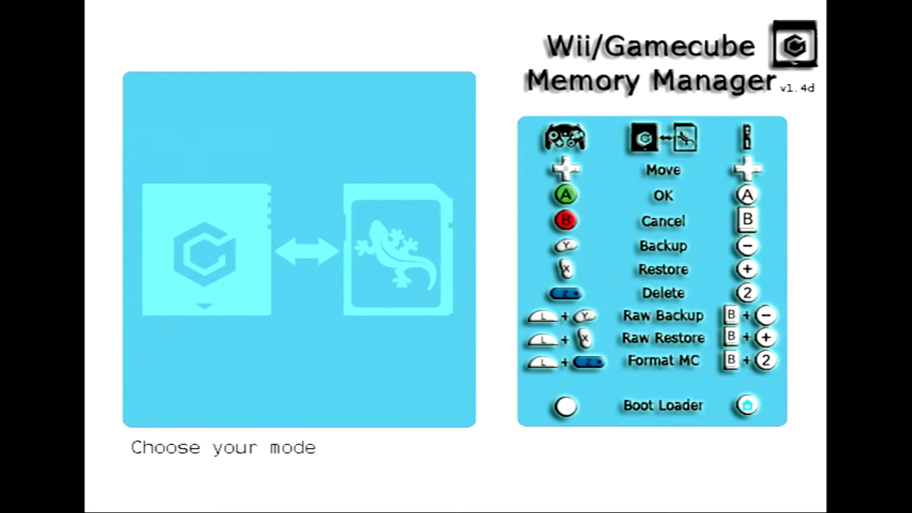
Step: In Wii/Gamecube Memory Manager, enter backup mode for the memory card in Slot A
key("y")
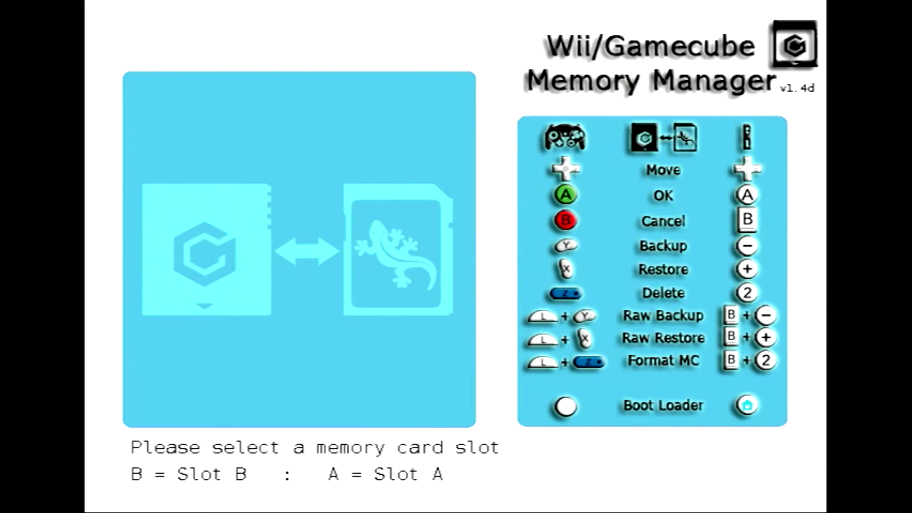
key("a")
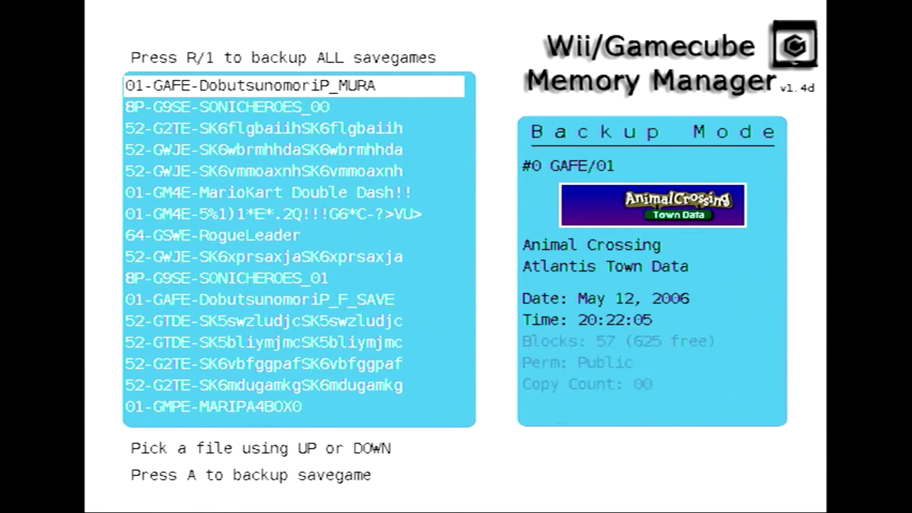
Step: Browse through all pages of savegames on the Slot A memory card and examine their details
key("Down")
key("Down")
key("Down")
key("Down")
key("Down")
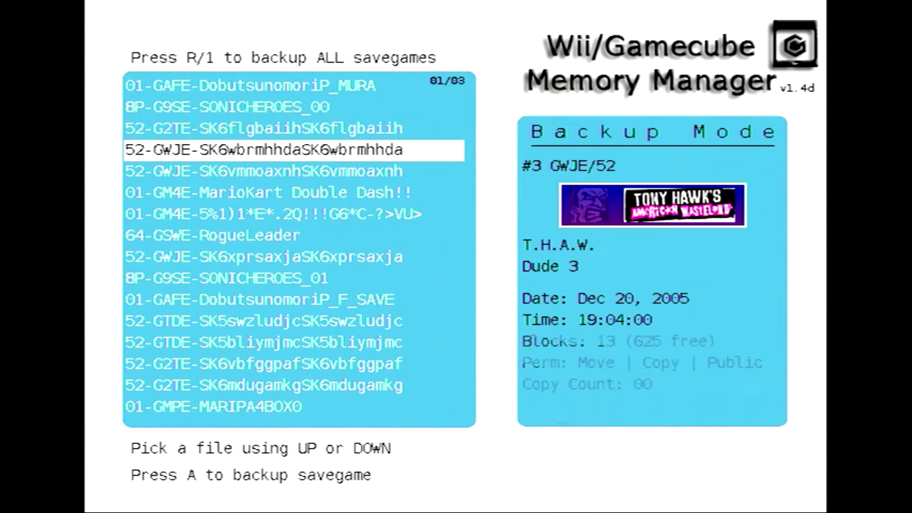
key("Down")
key("Down")
key("Down")
key("Down")
key("Down")
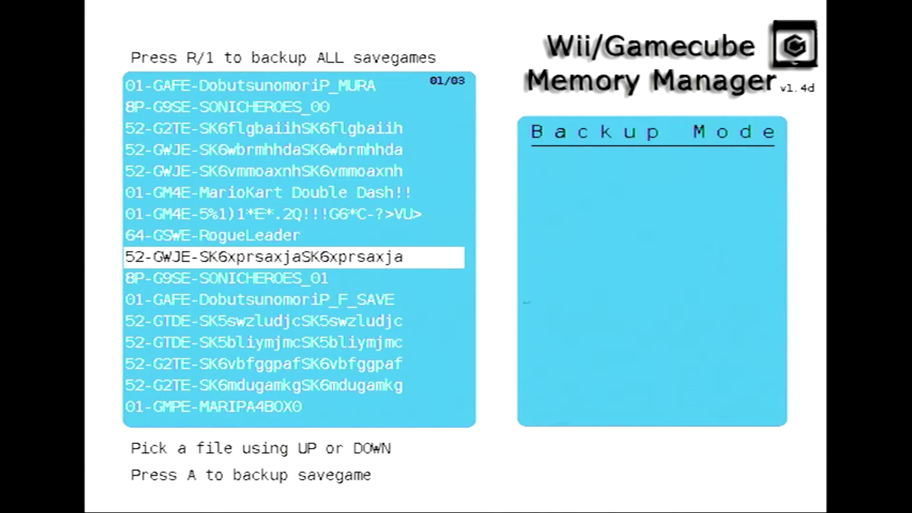
key("Down")
key("Down")
key("Down")
key("Down")
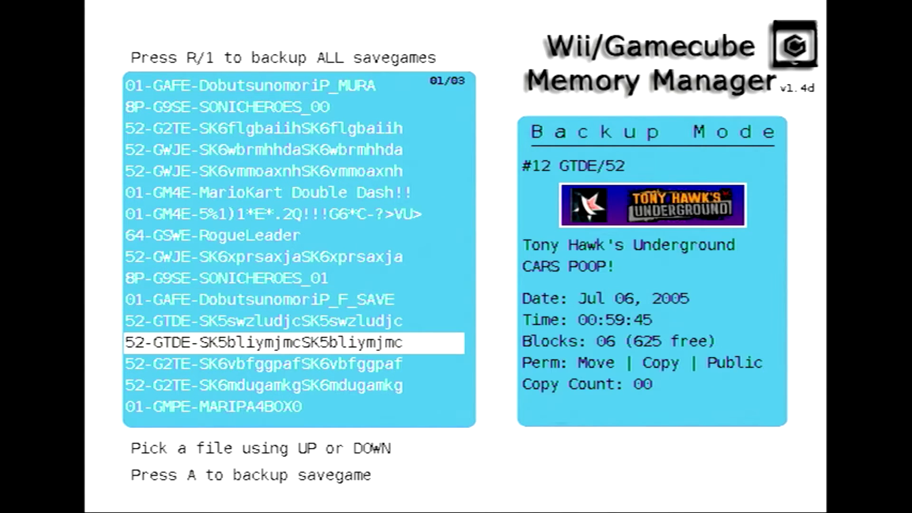
key("Down")
key("Down")
key("Down")
key("Down")
key("Down")
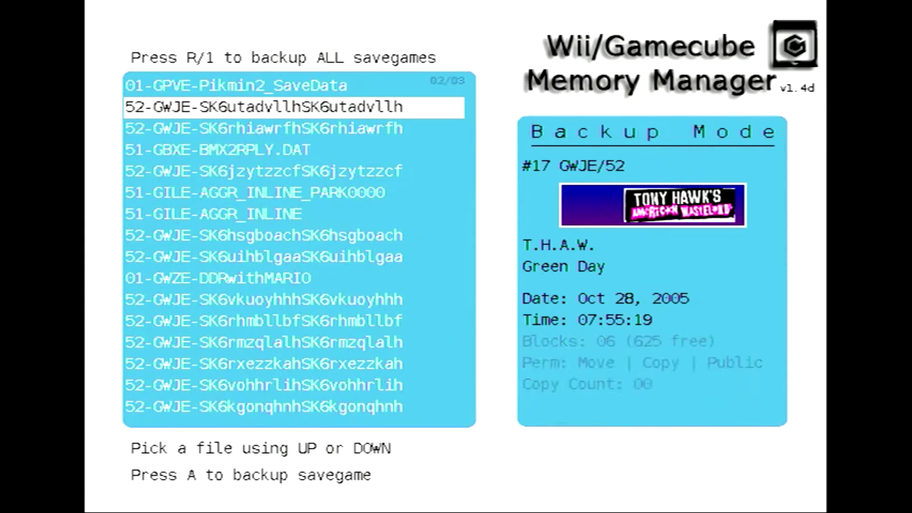
key("Down")
key("Down")
key("Down")
key("Down")
key("Down")
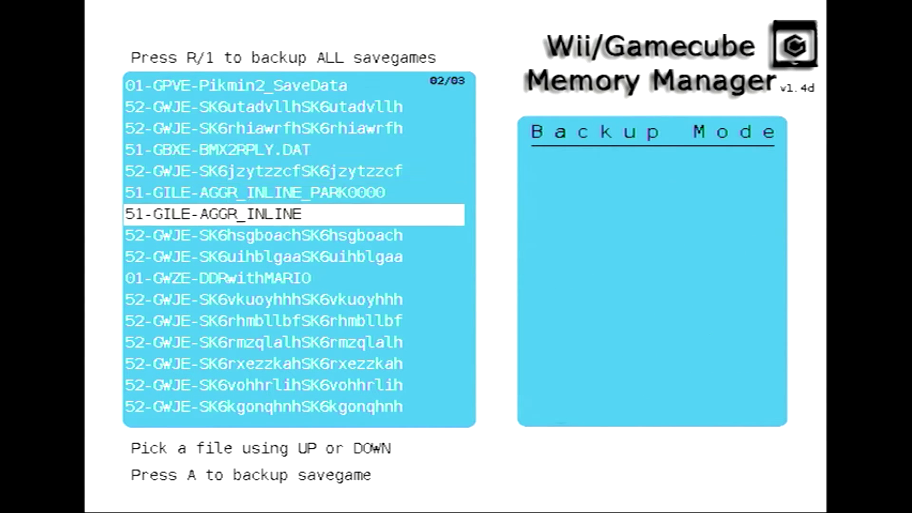
key("Down")
key("Down")
key("Down")
key("Down")
key("Down")
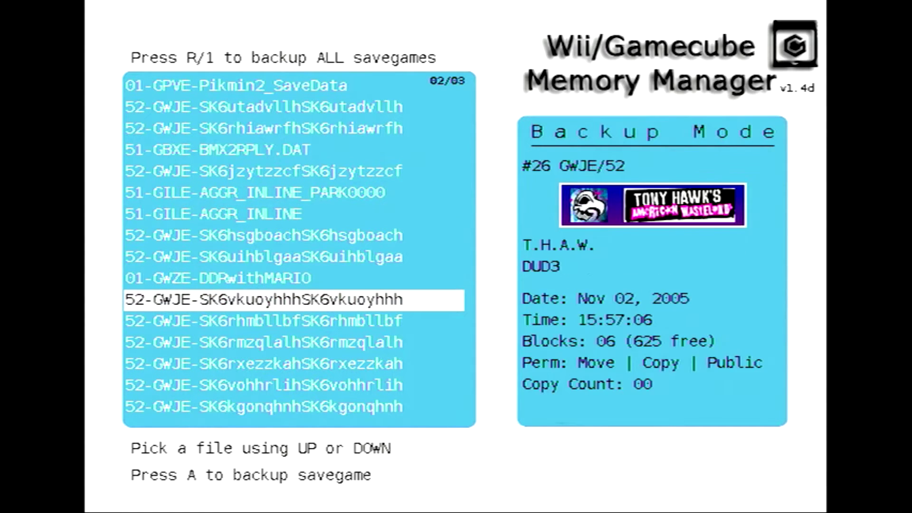
key("Down")
key("Down")
key("Down")
key("Down")
key("Down")
key("Down")
key("Down")
key("Down")
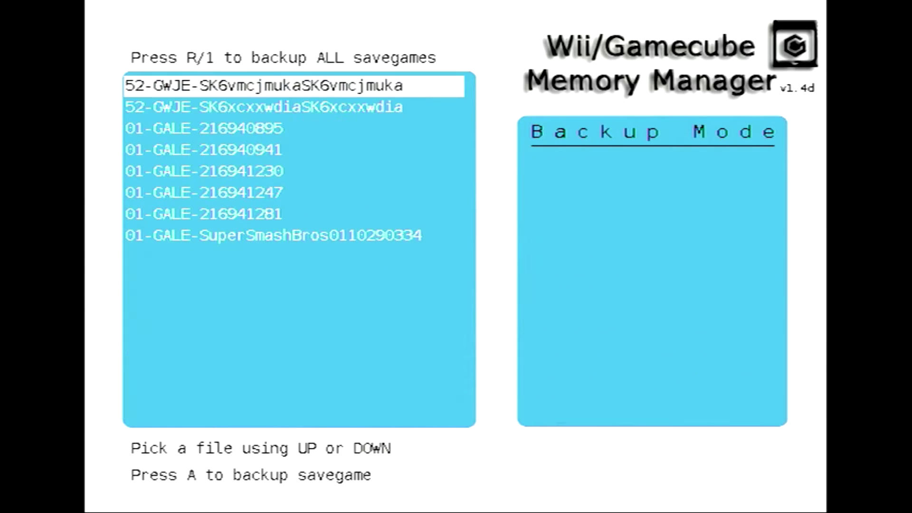
key("Down")
key("Down")
key("Down")
key("Down")
key("Down")
key("Down")
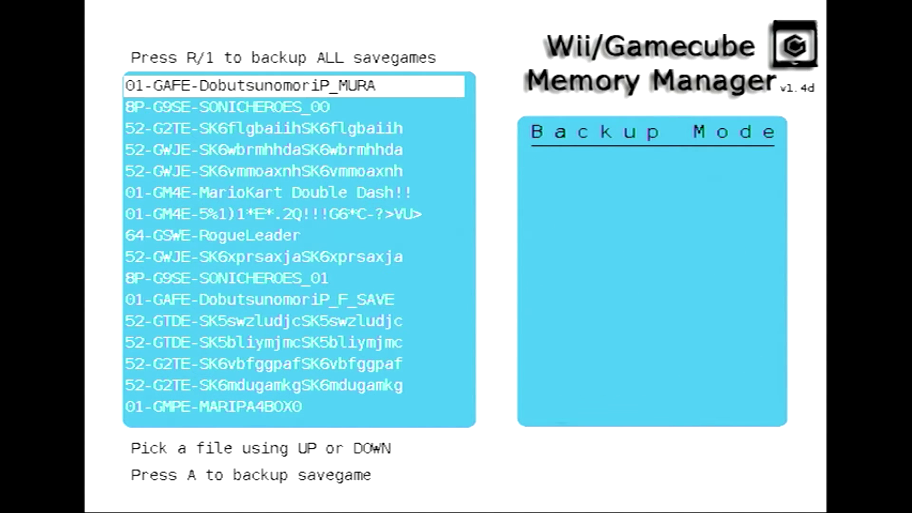
Step: Back up the 01-GPVE-Pikmin2_SaveData savegame to the SD card
key("Down")
key("Down")
key("Down")
key("Down")
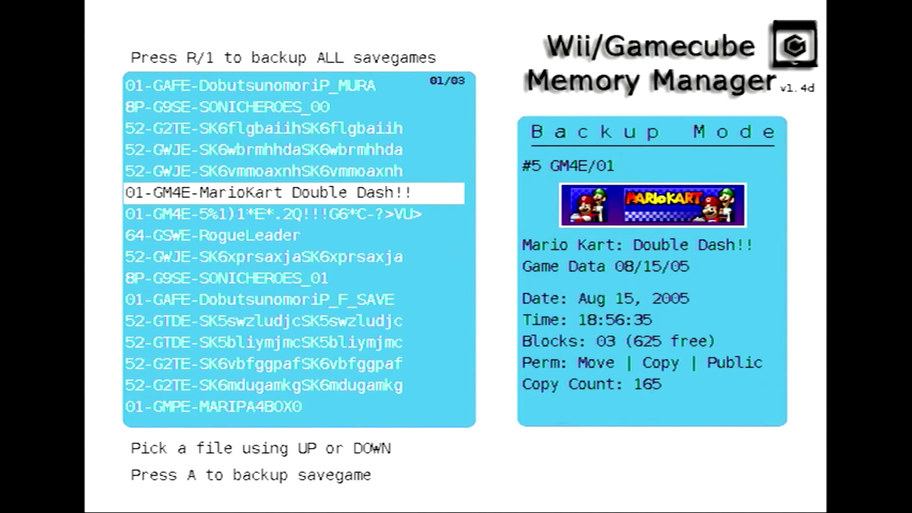
key("Down")
key("Down")
key("Down")
key("Down")
key("Down")
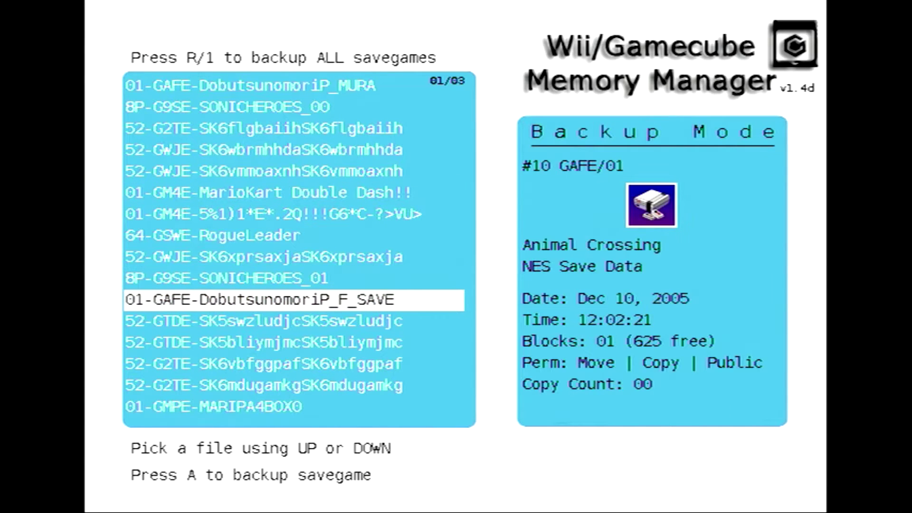
key("Down")
key("Down")
key("Down")
key("Down")
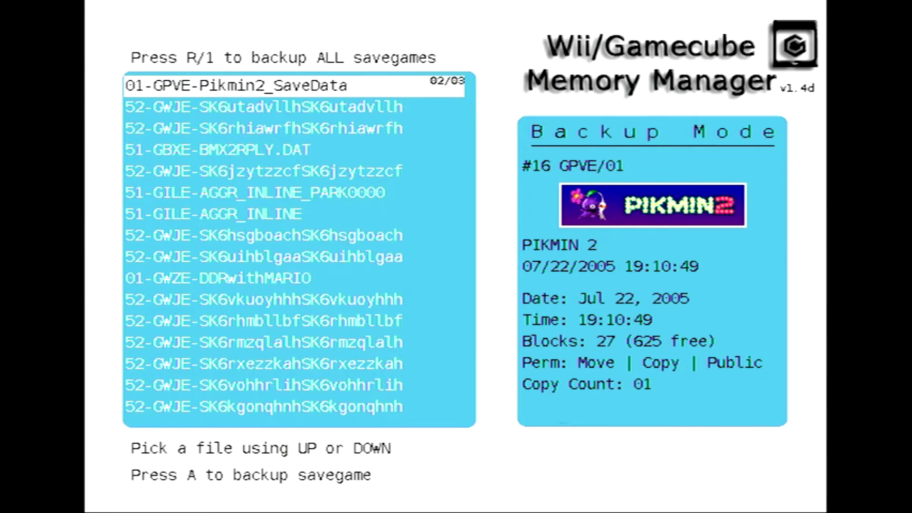
key("a")
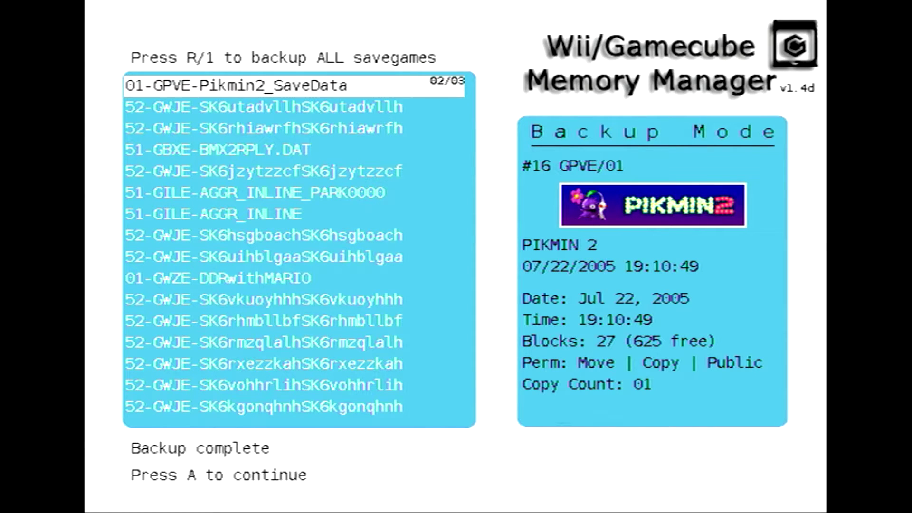
key("a")
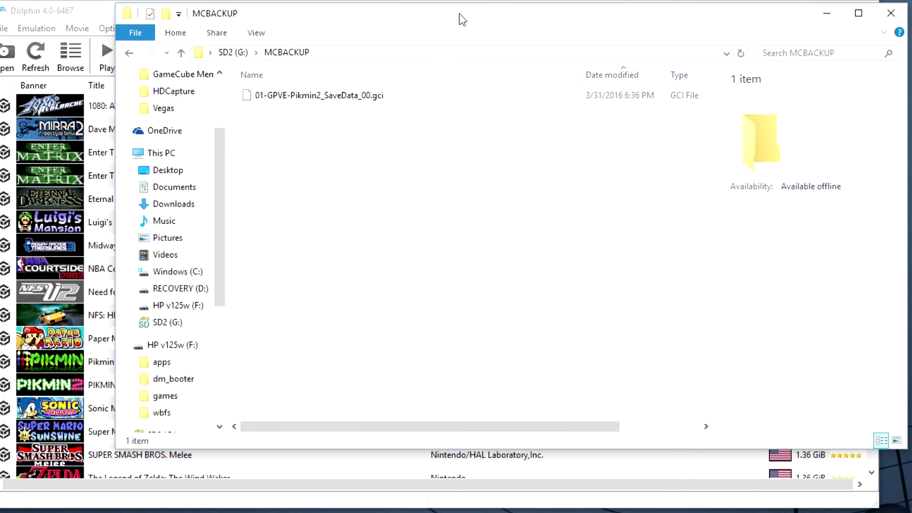
Step: On the PC, inspect 01-GPVE-Pikmin2_SaveData_00.gci in the SD card's MCBACKUP folder, and close the folder window
left_click_drag(450, 10, 377, 60)
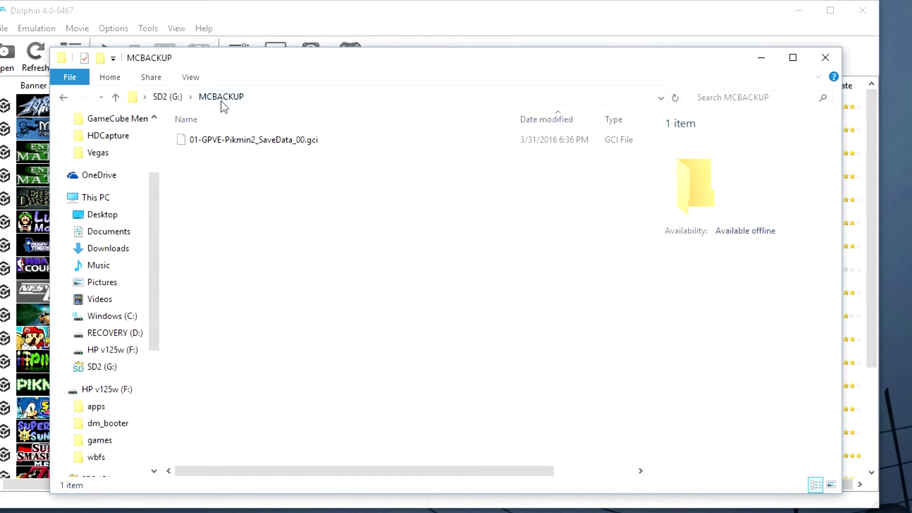
left_click(234, 144)
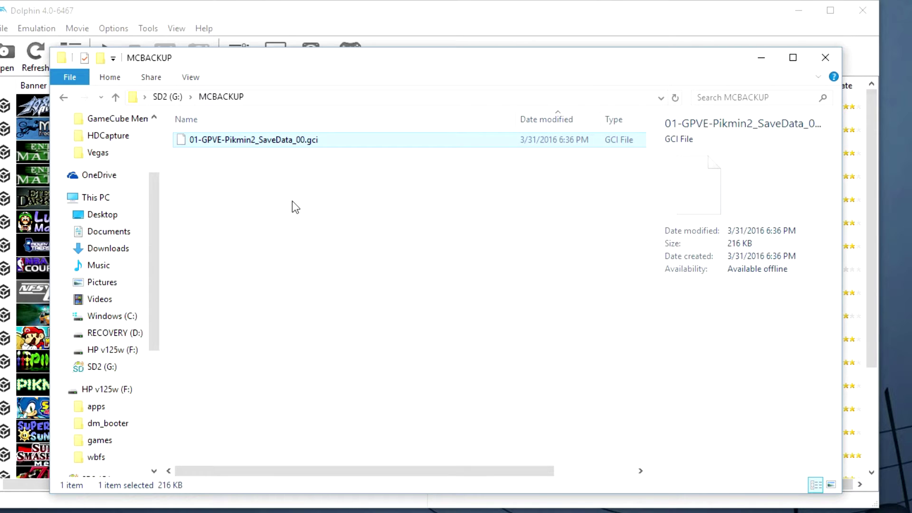
left_click(391, 208)
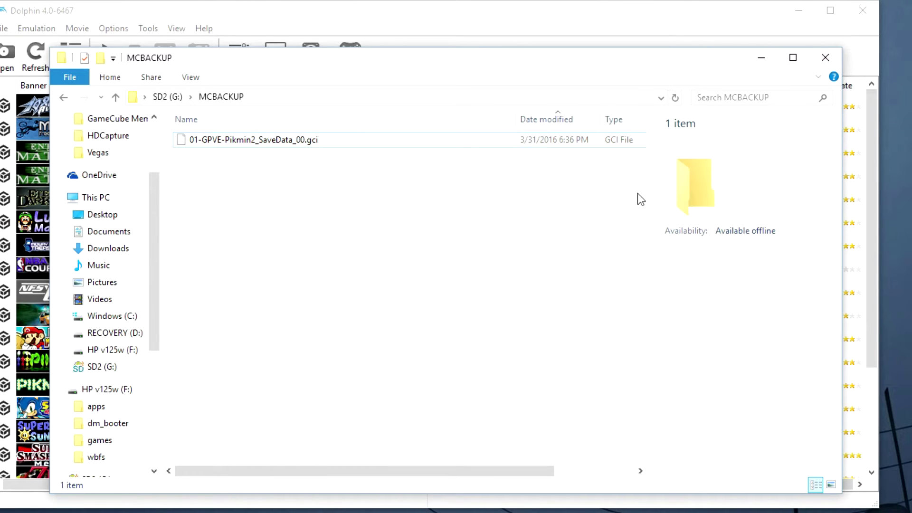
left_click(824, 58)
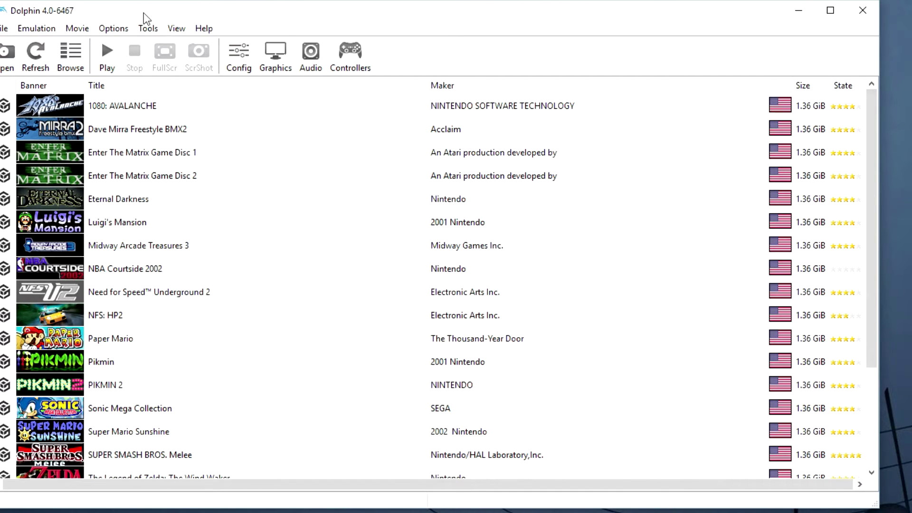
Step: Open Dolphin's GameCube Memcard Manager and load MemoryCardA.USA.raw as Memory Card A
left_click(147, 27)
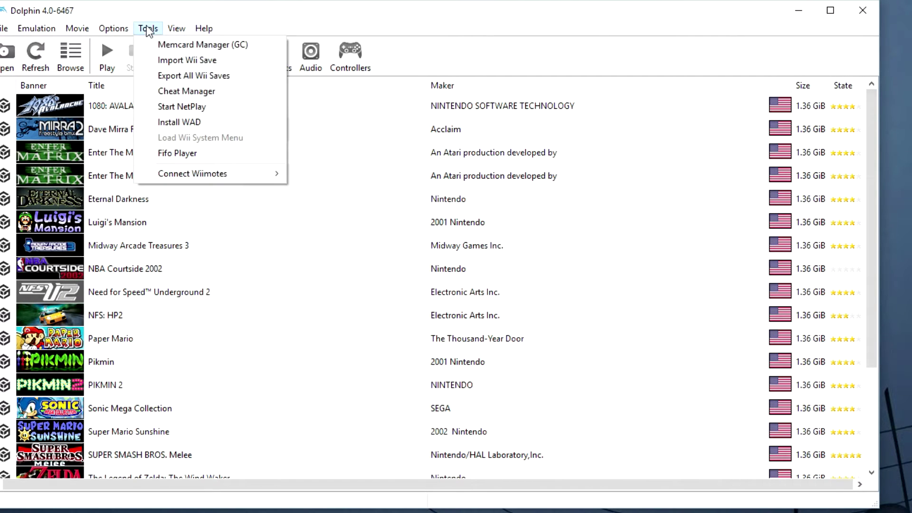
left_click(167, 49)
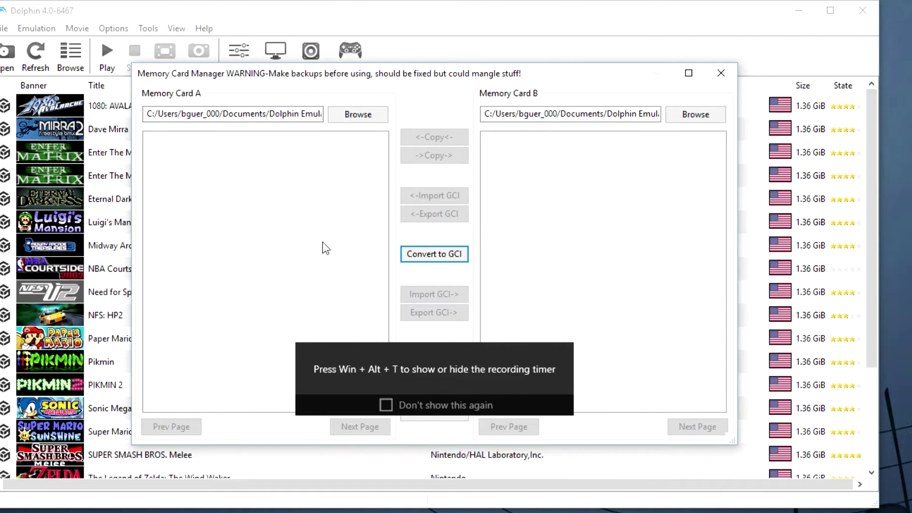
left_click(352, 116)
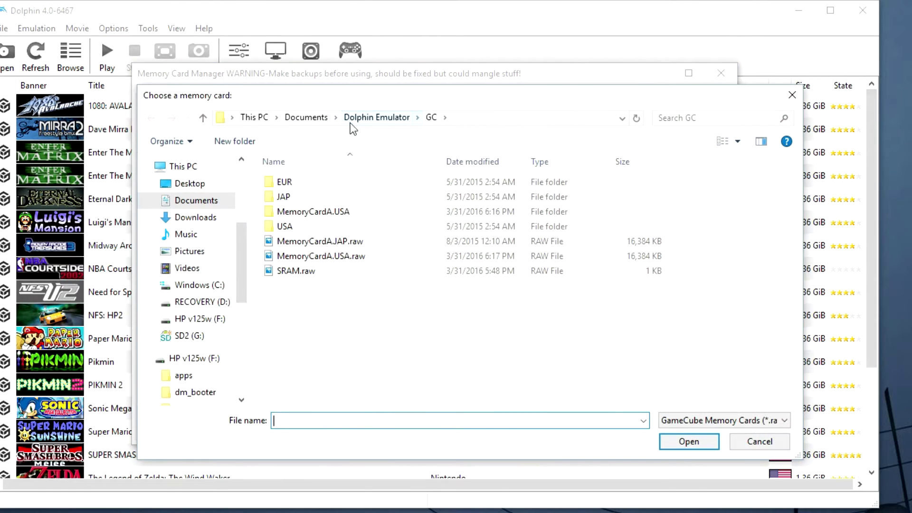
left_click(334, 246)
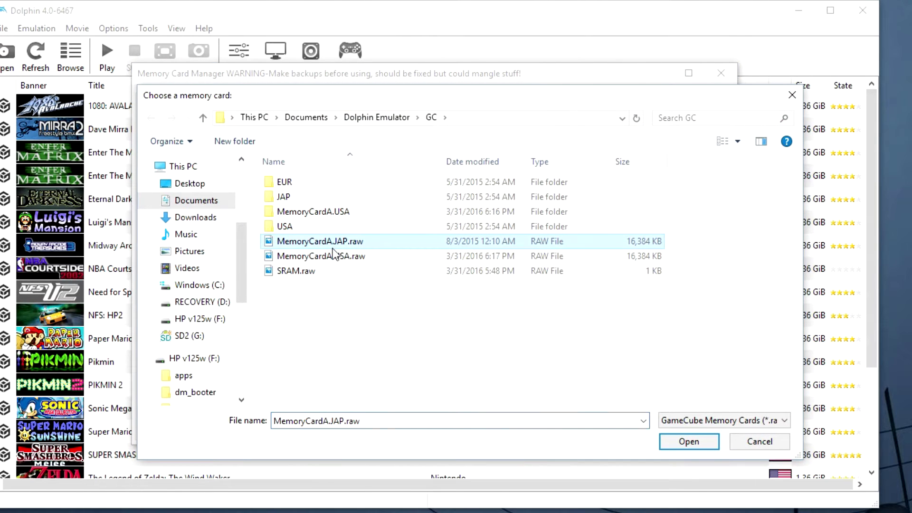
left_click(334, 256)
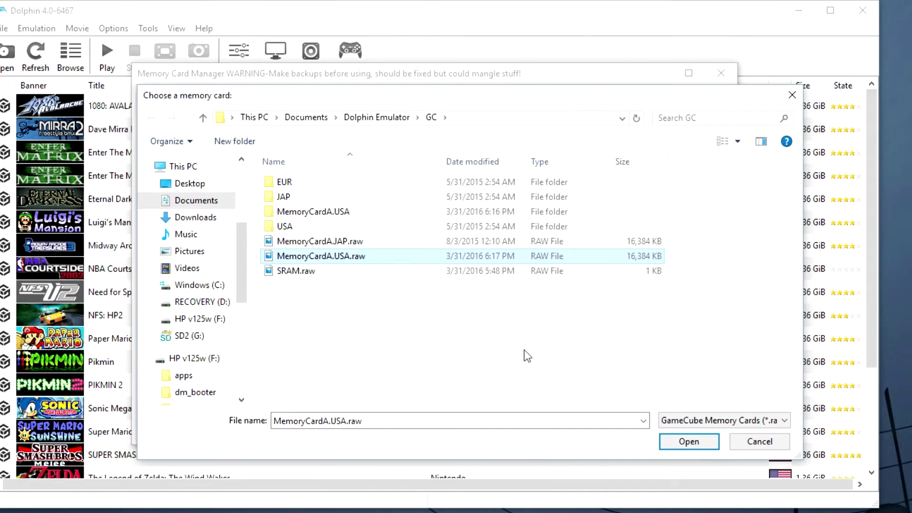
left_click(677, 448)
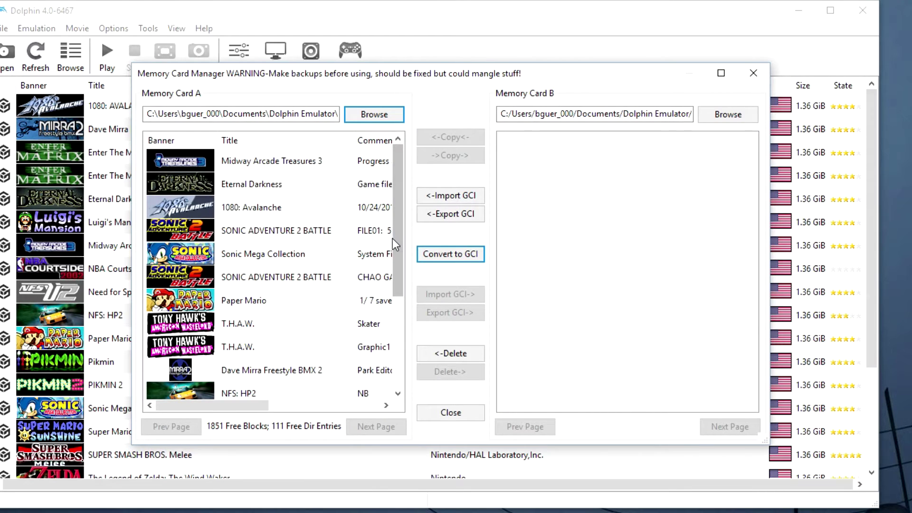
Step: Import 01-GPVE-Pikmin2_SaveData_00.gci from the SD card's MCBACKUP folder into Memory Card A
left_click_drag(392, 238, 392, 339)
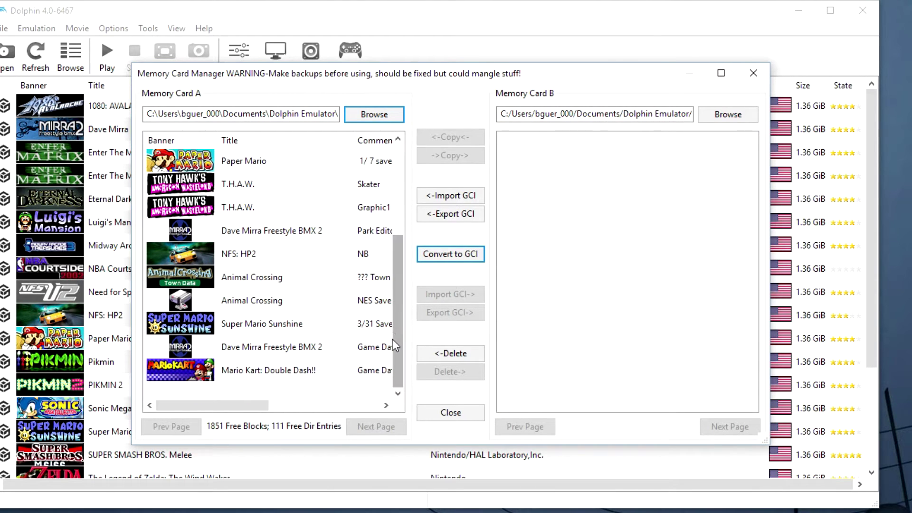
left_click(456, 192)
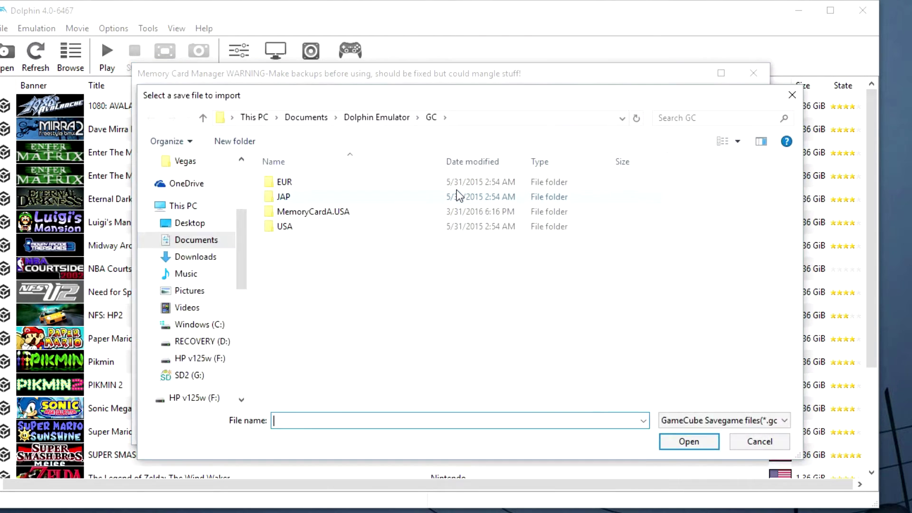
left_click(205, 374)
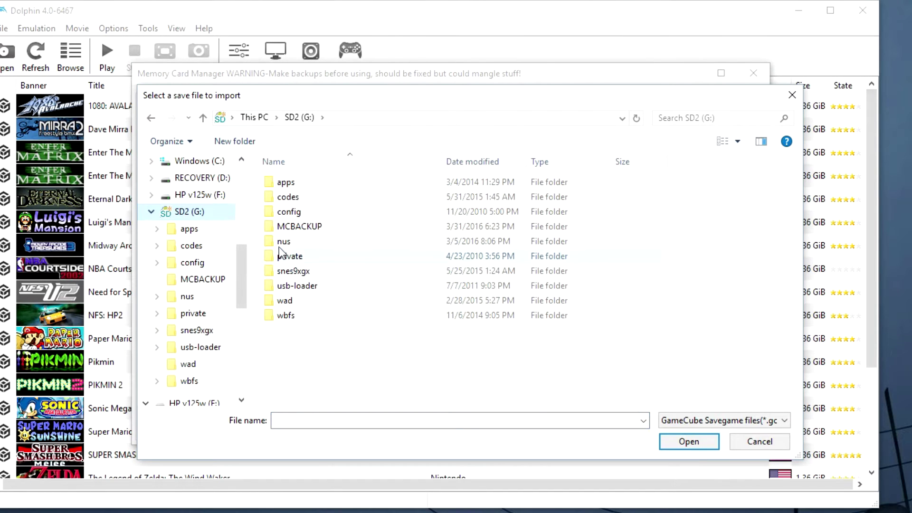
double_click(298, 226)
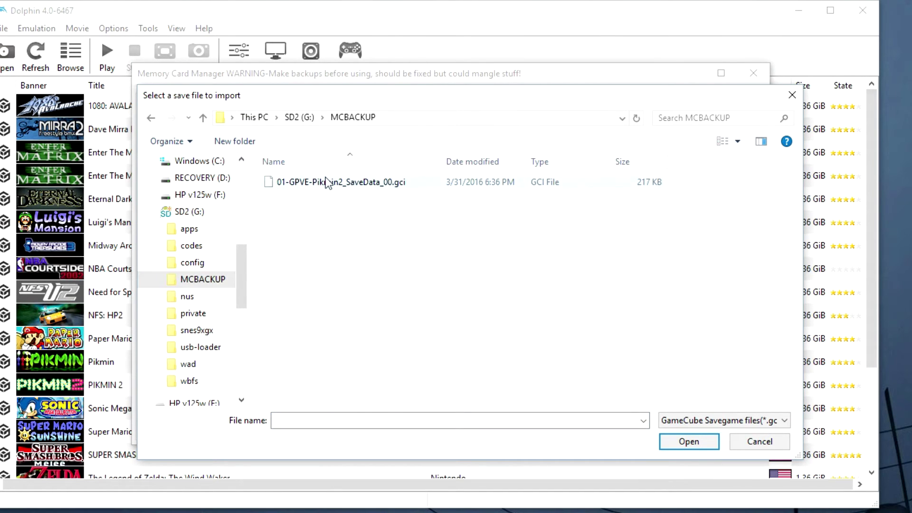
left_click(327, 183)
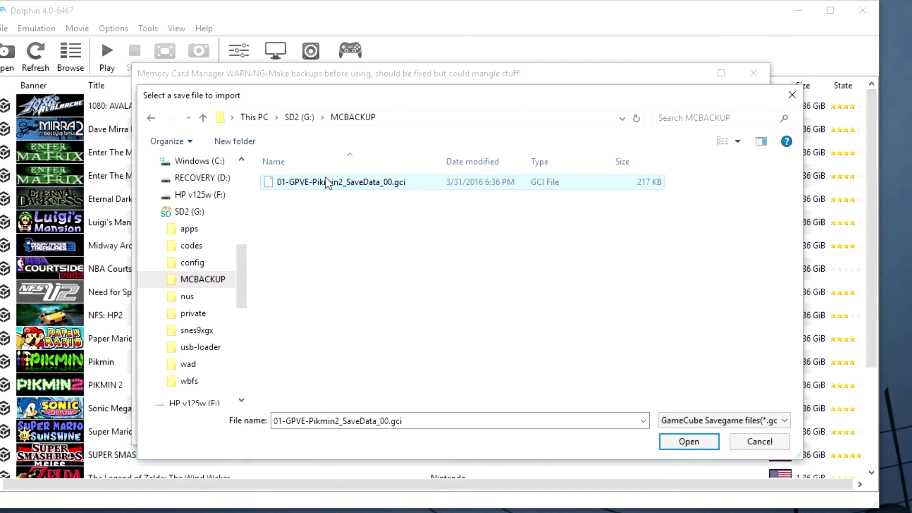
left_click(694, 448)
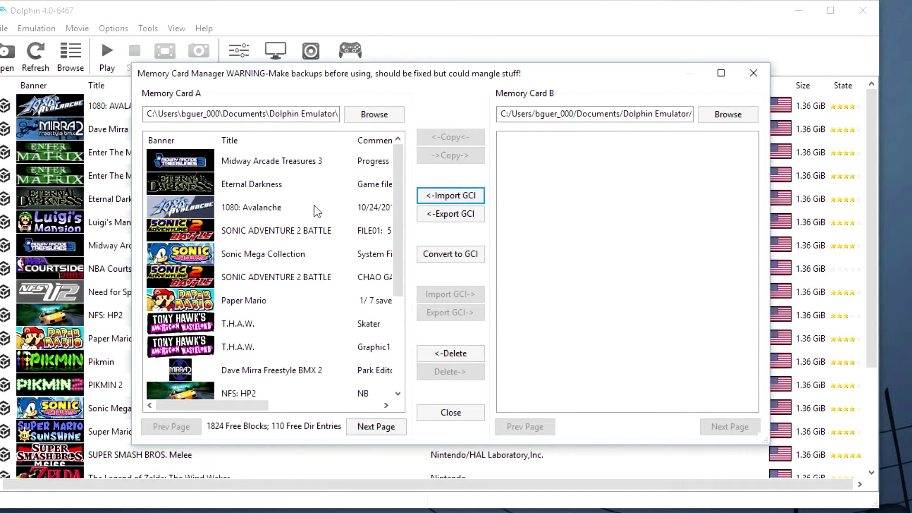
Step: Check the imported PIKMIN 2 save on Memory Card A's next page, and close the Memory Card Manager
left_click(370, 434)
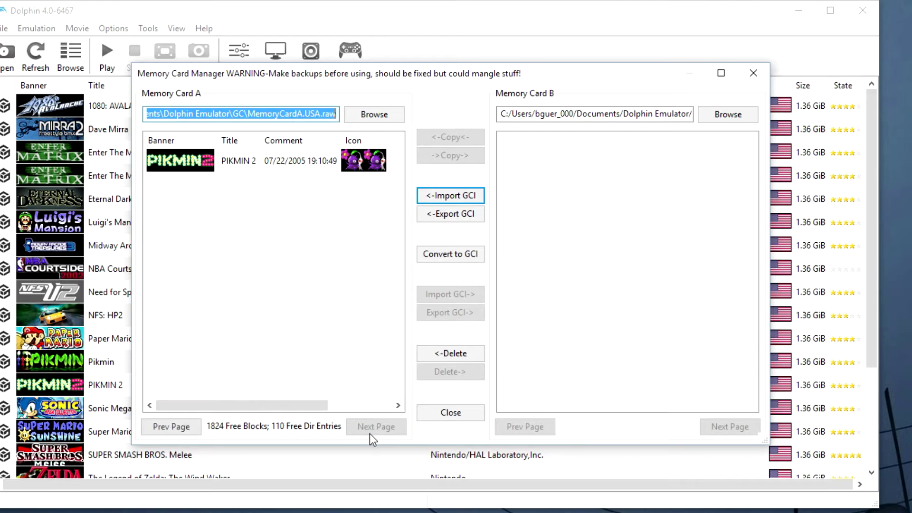
left_click(235, 160)
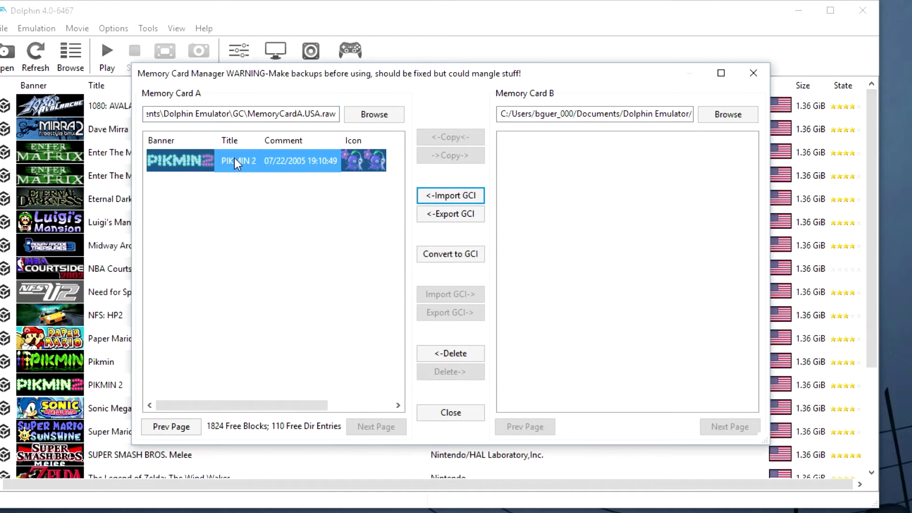
left_click(286, 347)
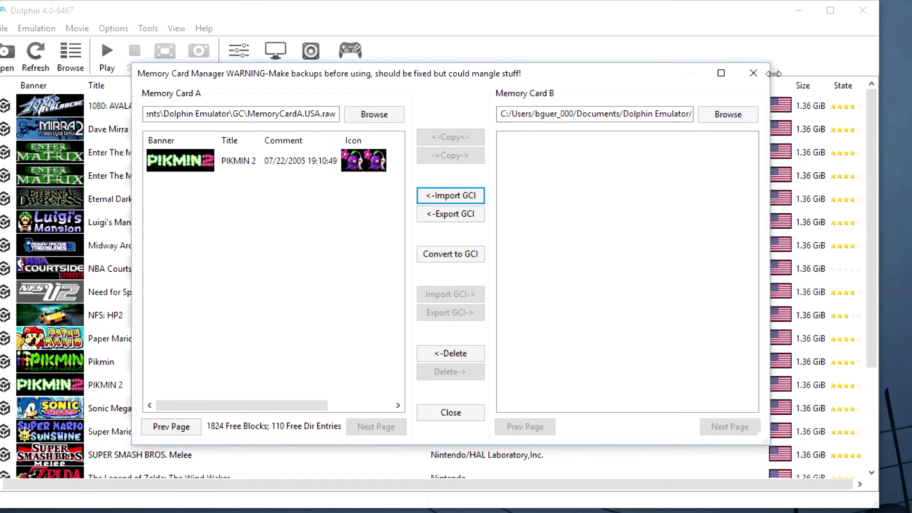
left_click(755, 73)
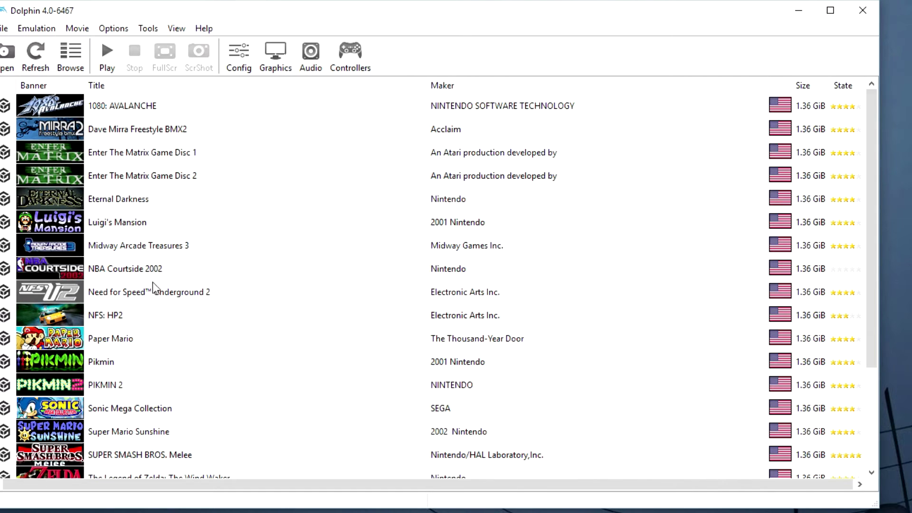
Step: Launch PIKMIN 2, load the Day 34 save, and look through the areas on the world map
double_click(136, 382)
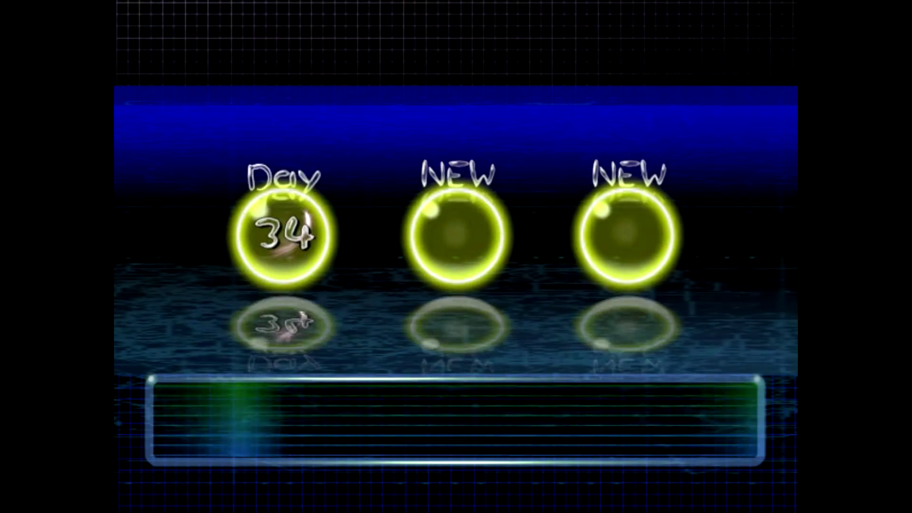
key("Return")
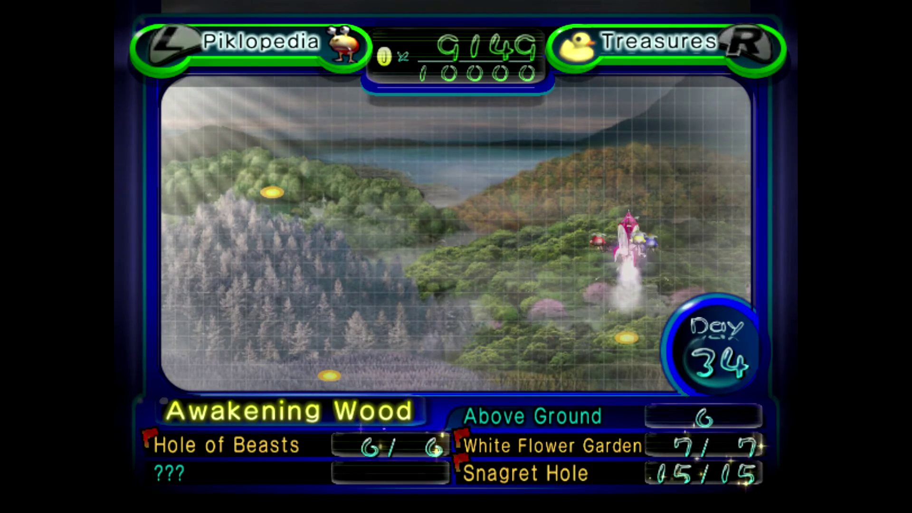
key("Return")
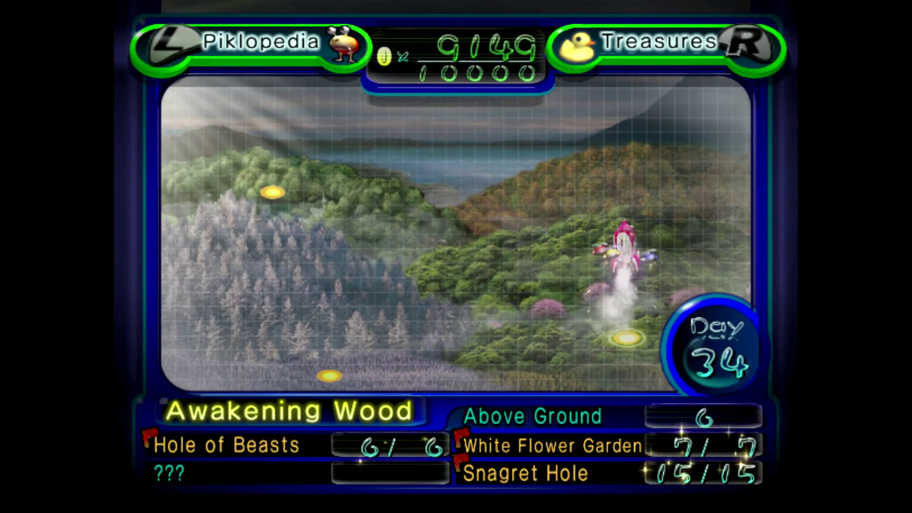
key("Left")
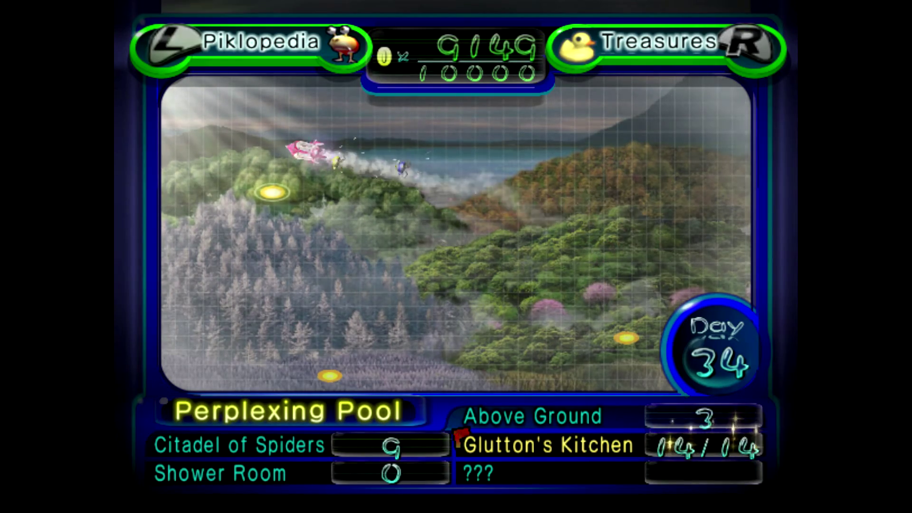
key("Left")
key("Left")
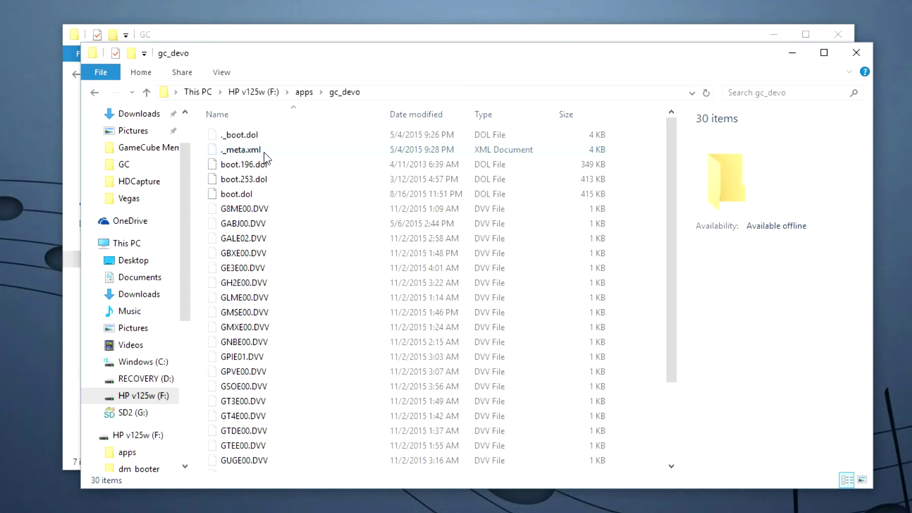
Step: In File Explorer, copy memcard.bin from the apps\gc_devo folder on drive F: into Dolphin Emulator's GC folder
scroll(265, 156, "down", 3)
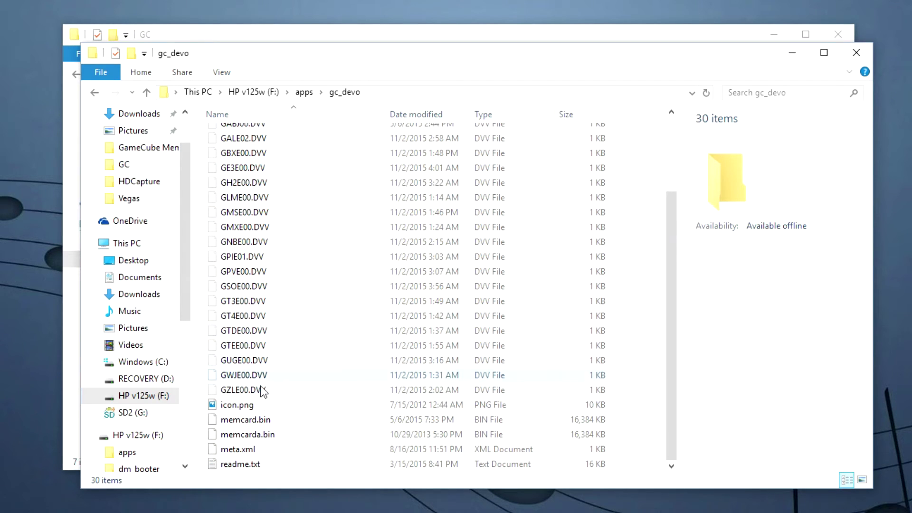
left_click(252, 418)
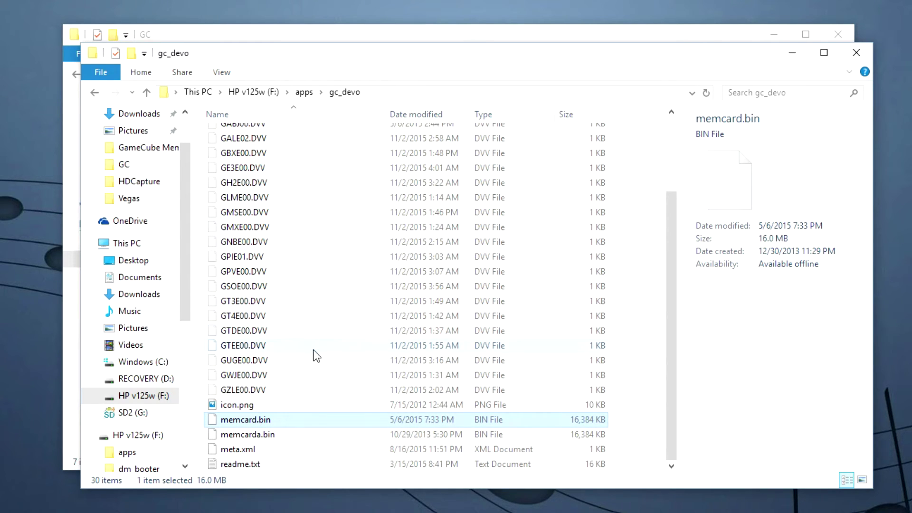
left_click(546, 36)
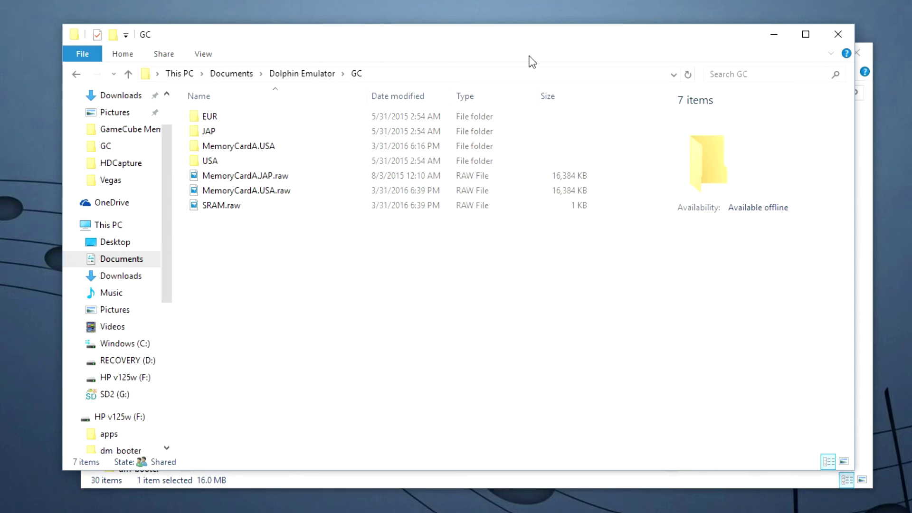
key("ctrl+v")
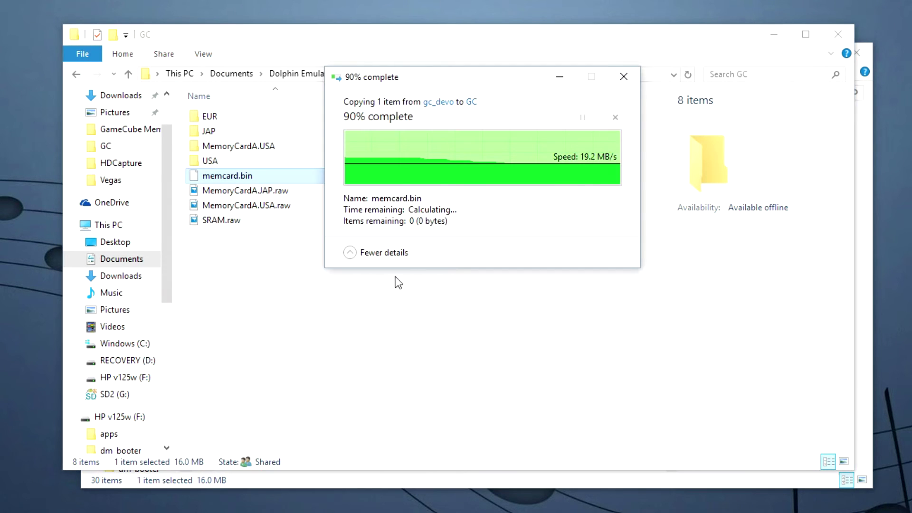
Step: Rename the copied memcard.bin in the GC folder as memcard.bin.raw, accepting the file extension change
left_click(245, 179)
left_click(257, 178)
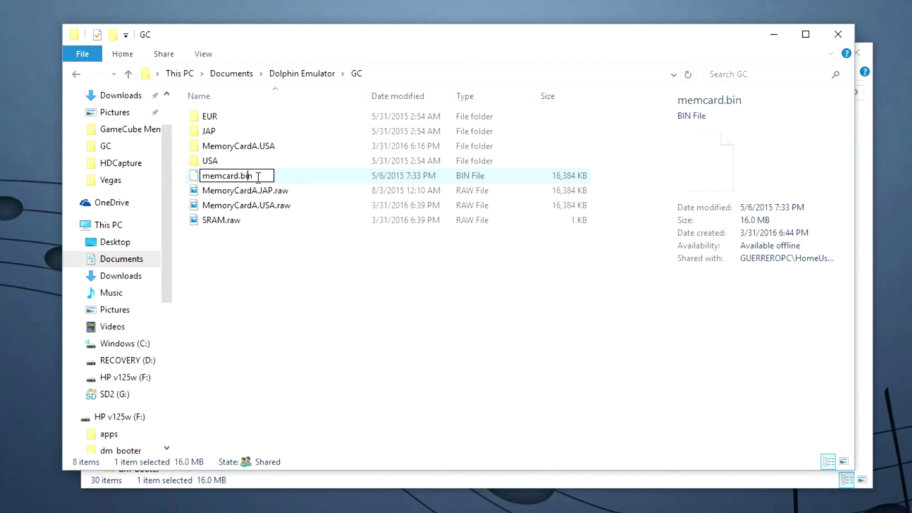
type(".raw")
left_click(282, 298)
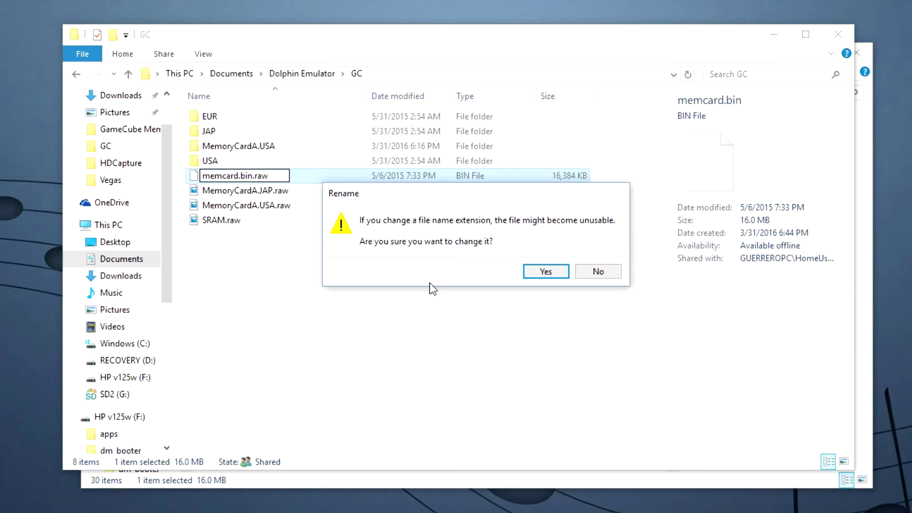
left_click(544, 273)
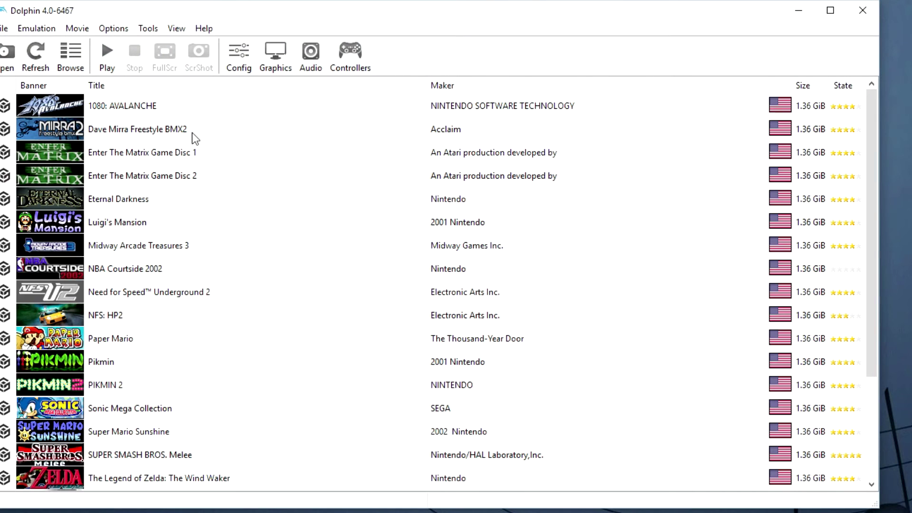
Step: Back in Dolphin, open the Memcard Manager and load MemoryCardA.USA.raw from Documents\Dolphin Emulator\GC as Memory Card A
left_click(148, 28)
left_click(167, 43)
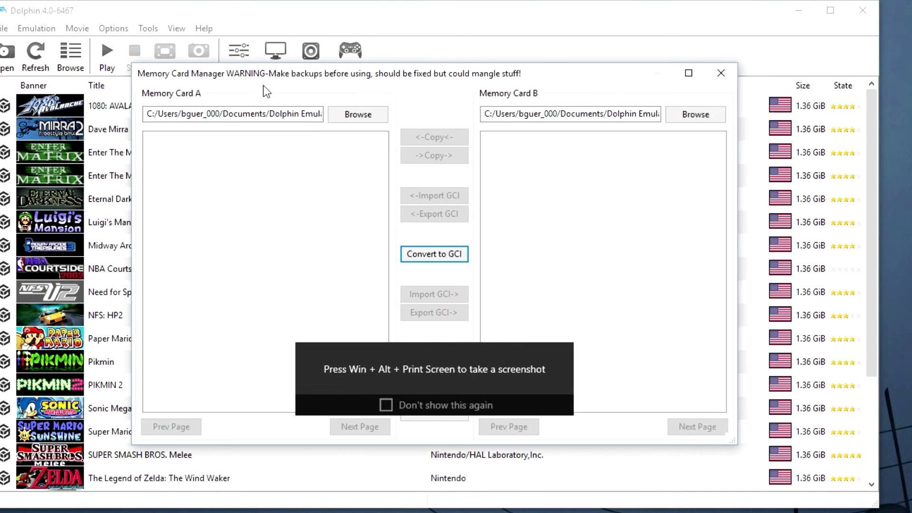
left_click(341, 113)
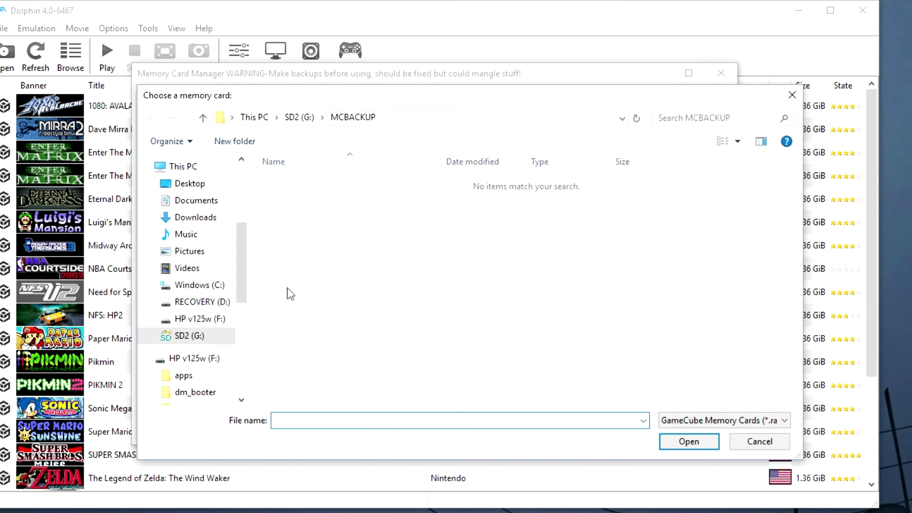
left_click(183, 200)
double_click(290, 181)
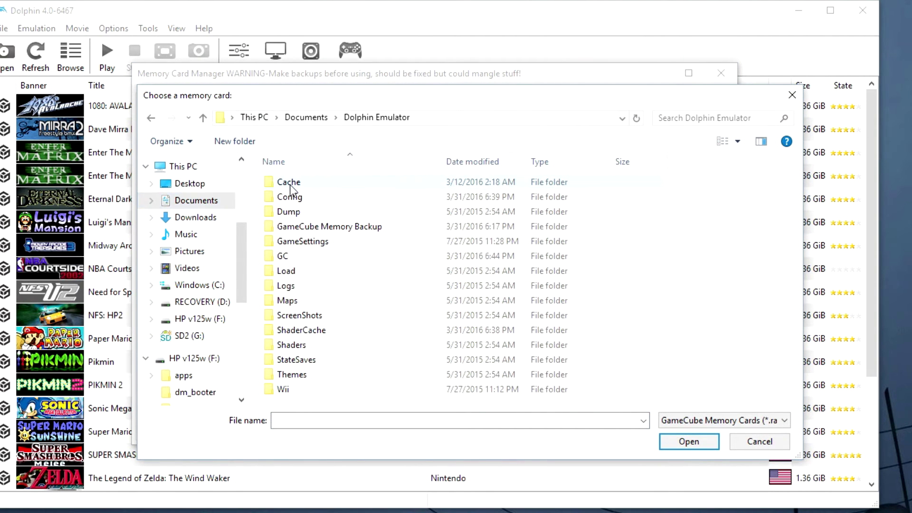
double_click(298, 255)
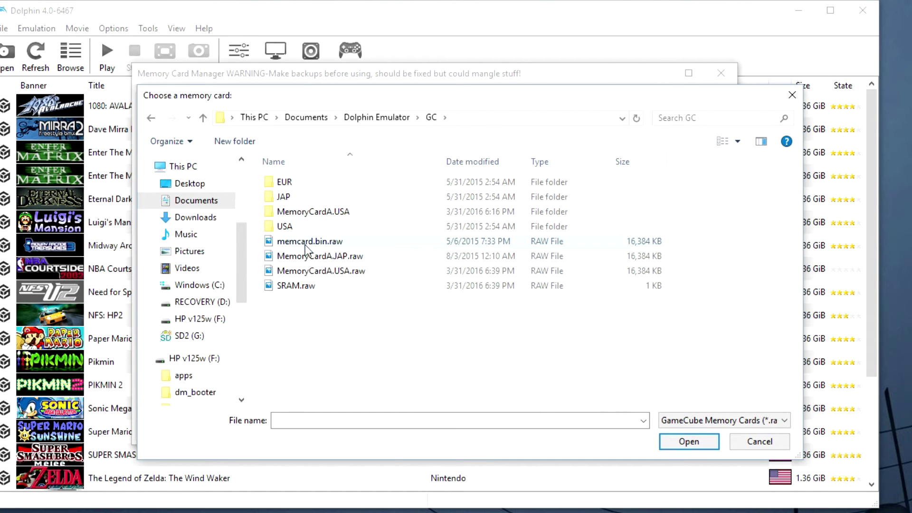
left_click(321, 275)
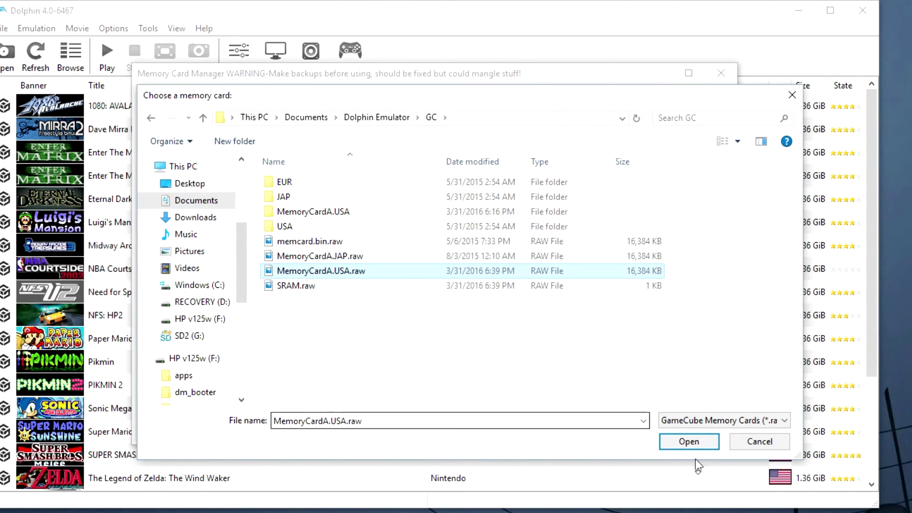
left_click(697, 441)
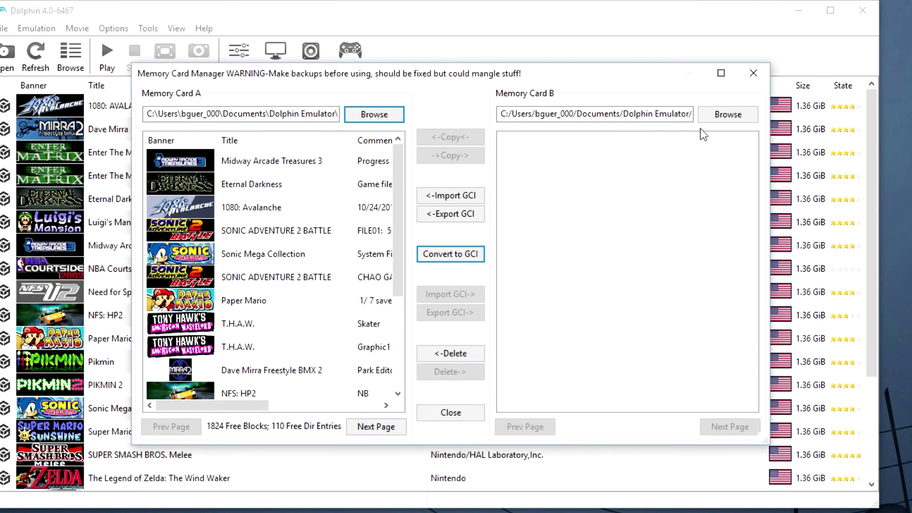
Step: Load memcard.bin.raw from the GC folder as Memory Card B
left_click(724, 113)
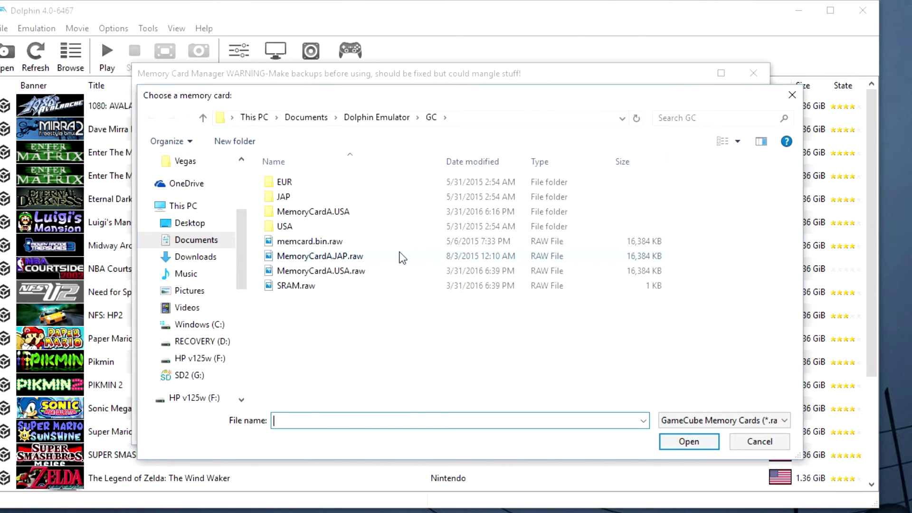
left_click(399, 255)
left_click(394, 246)
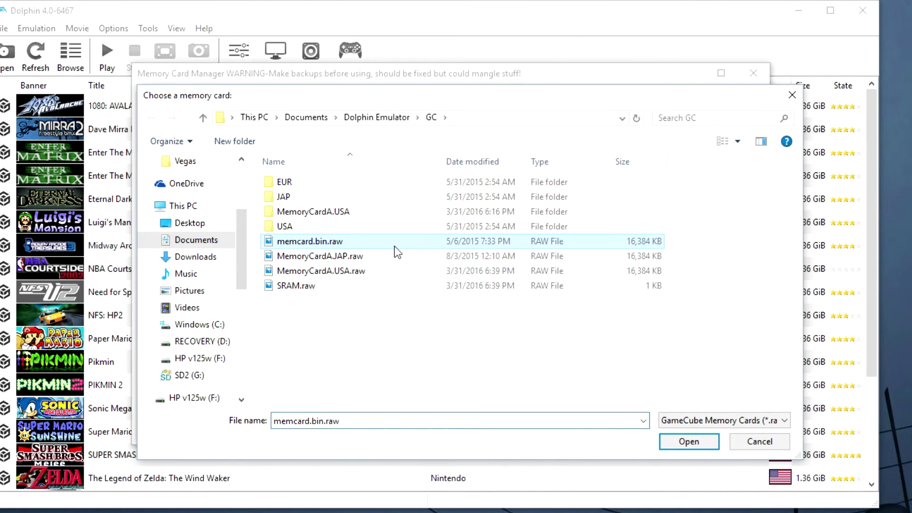
left_click(676, 446)
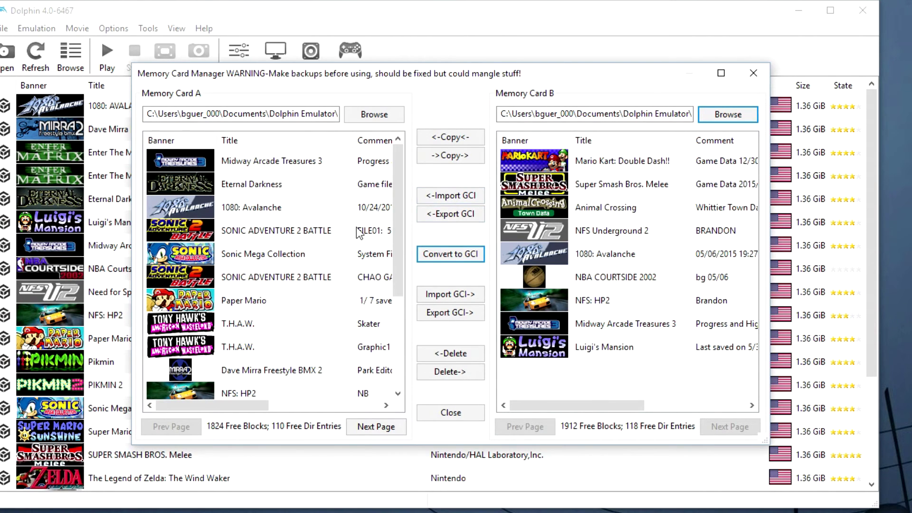
Step: Copy the PIKMIN 2 save on Memory Card A's second page over to Memory Card B
left_click_drag(401, 235, 397, 292)
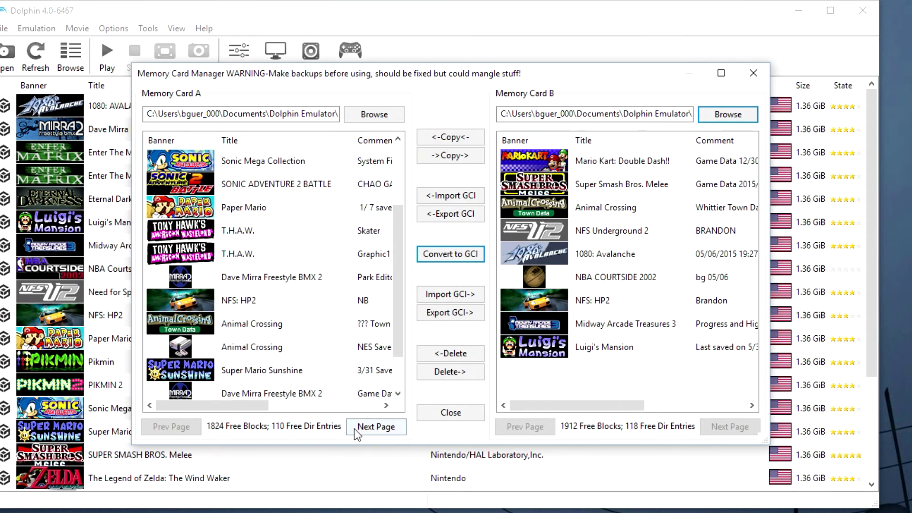
left_click(377, 426)
left_click(258, 163)
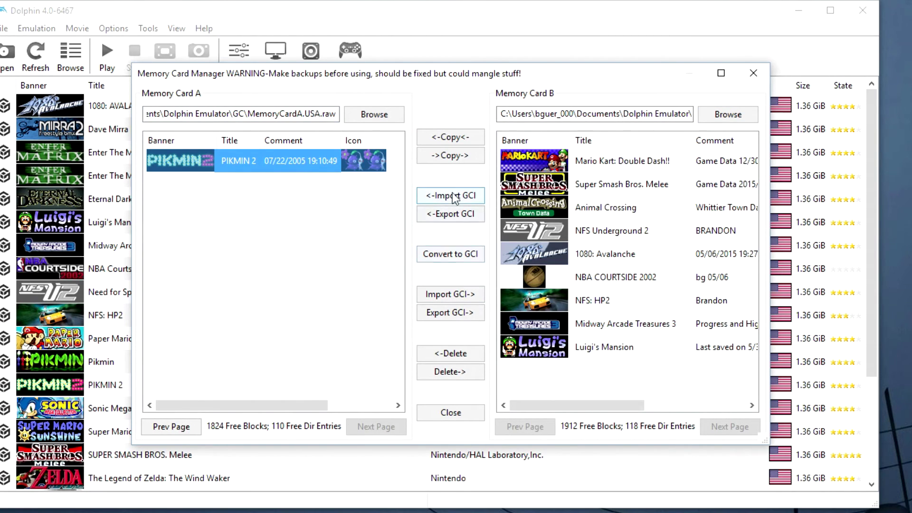
left_click(451, 156)
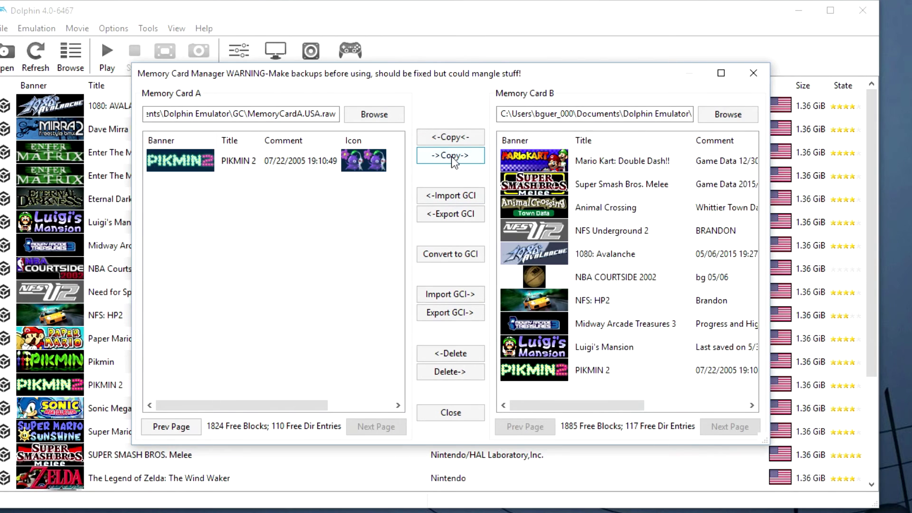
left_click(628, 372)
left_click(627, 388)
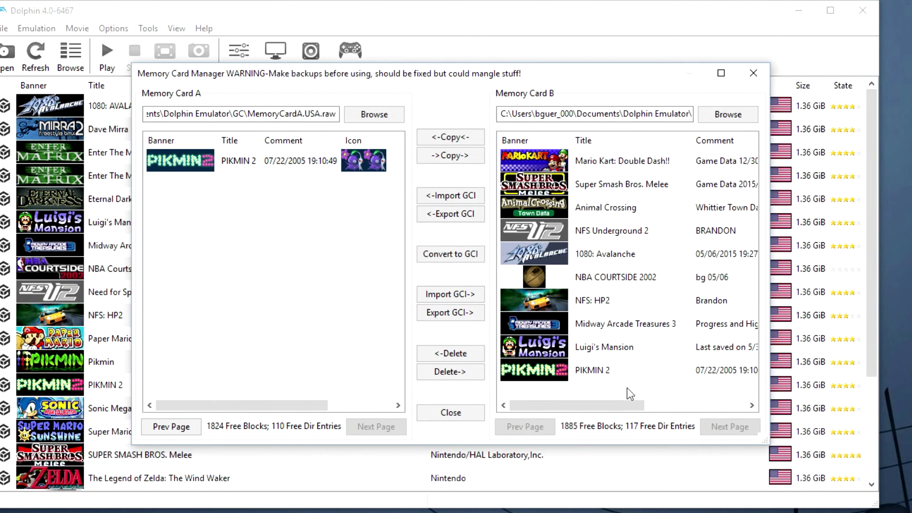
Step: Close the Memory Card Manager and open the Documents\Dolphin Emulator\GC folder in File Explorer
left_click(752, 72)
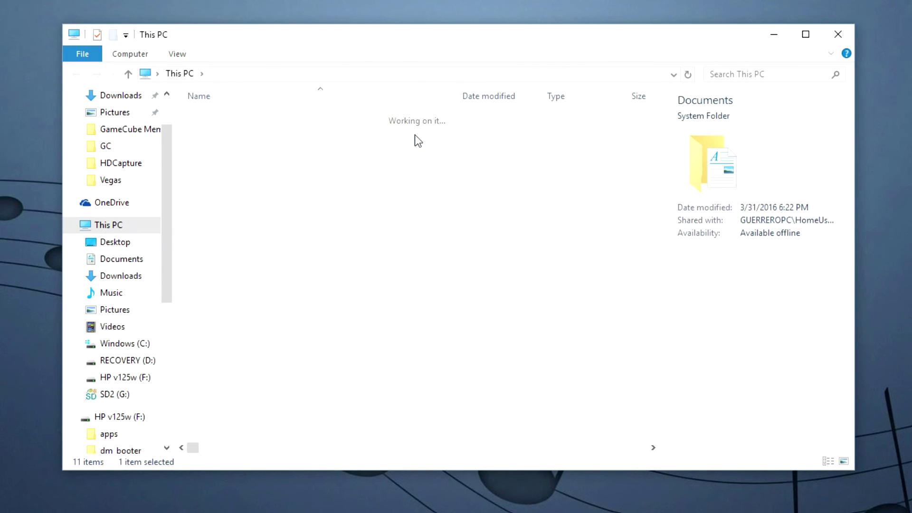
left_click(227, 118)
double_click(227, 118)
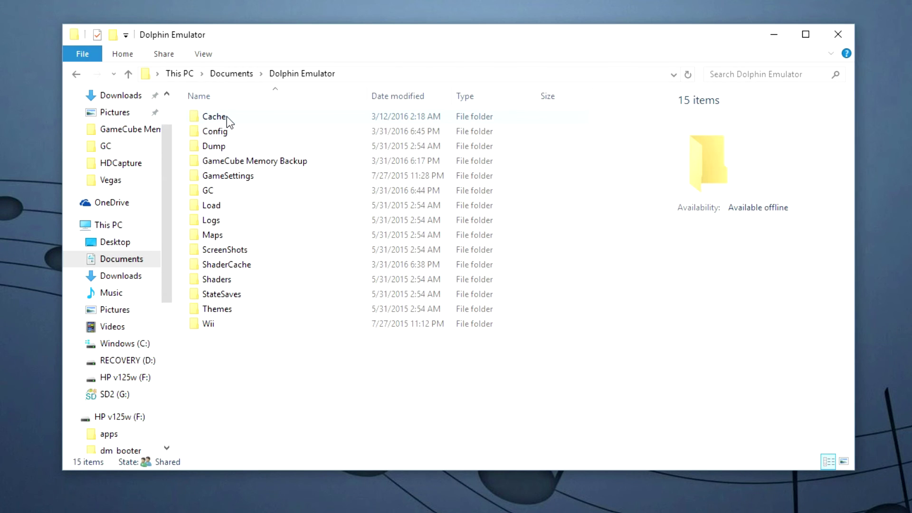
double_click(217, 190)
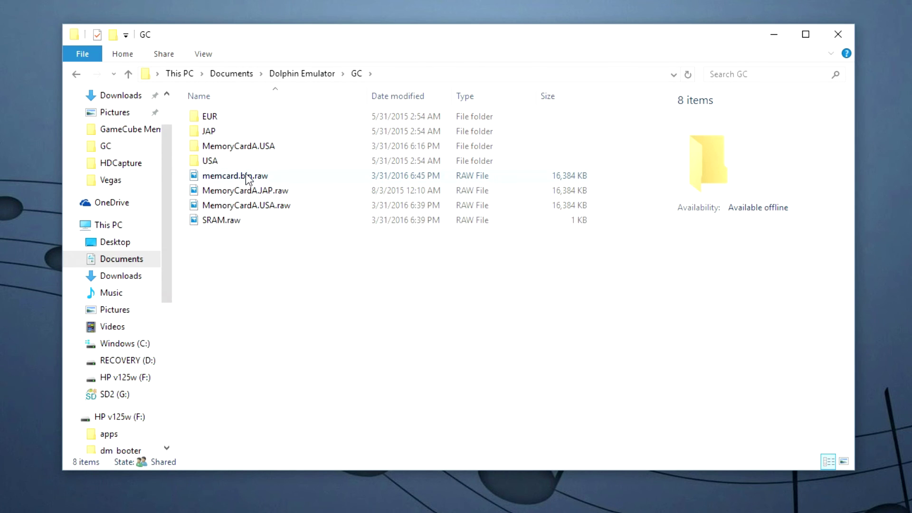
Step: Rename memcard.bin.raw in the GC folder back to memcard.bin, accepting the file extension change
left_click(247, 178)
left_click(268, 179)
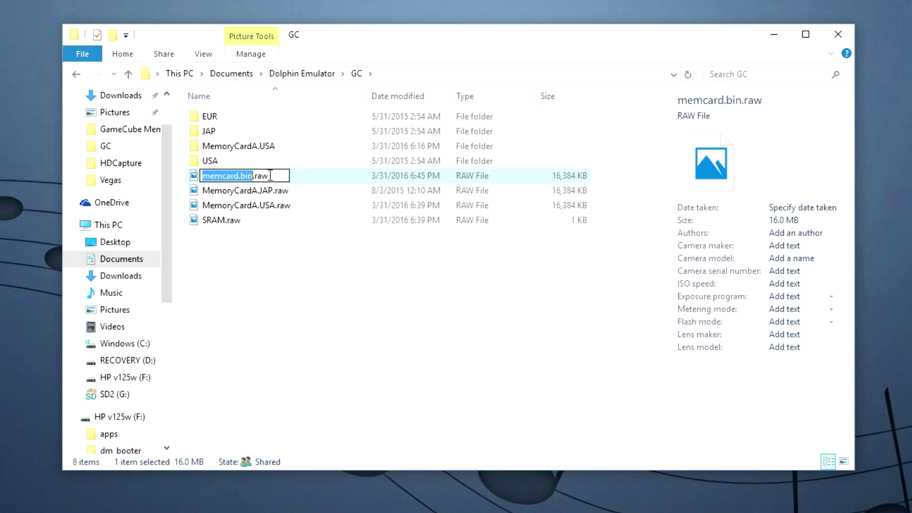
left_click(270, 176)
key("BackSpace")
key("BackSpace")
key("BackSpace")
key("BackSpace")
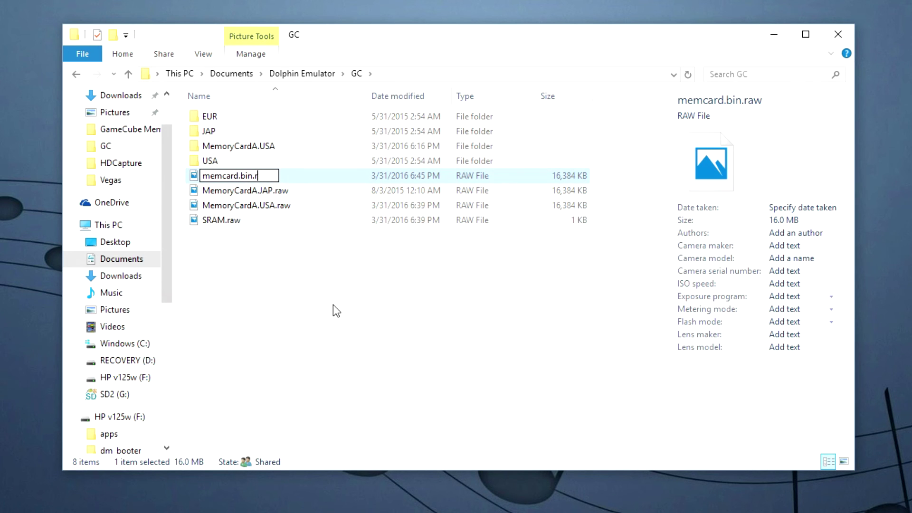
key("Return")
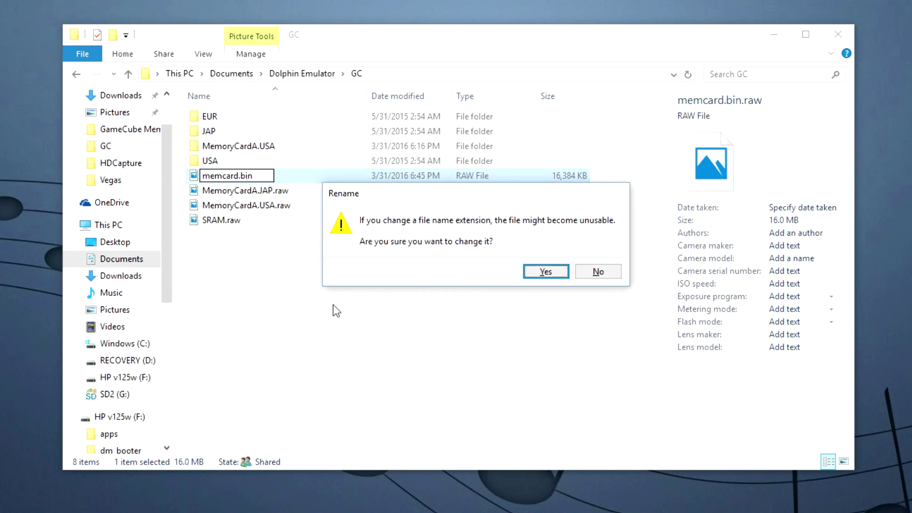
left_click(536, 274)
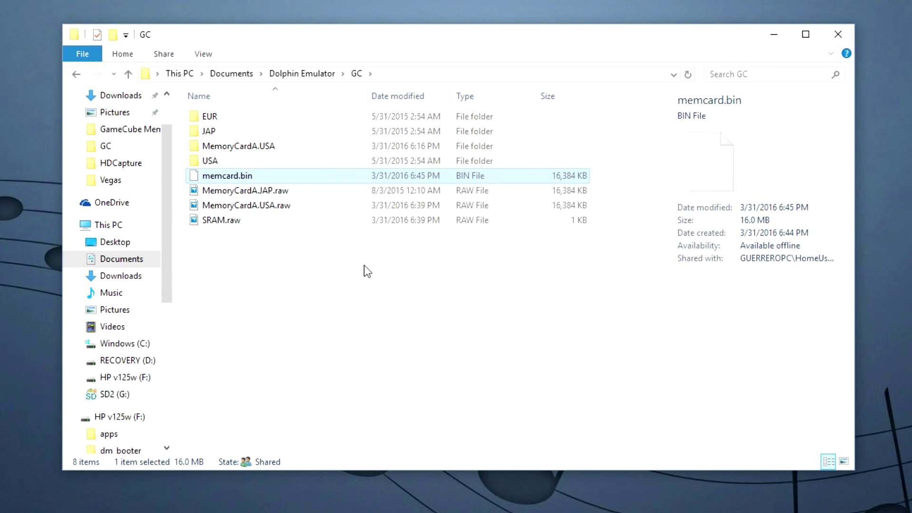
Step: Copy memcard.bin from the GC folder into apps\gc_devo on the HP v125w (F:) drive, replacing the existing file
left_click(119, 380)
double_click(218, 120)
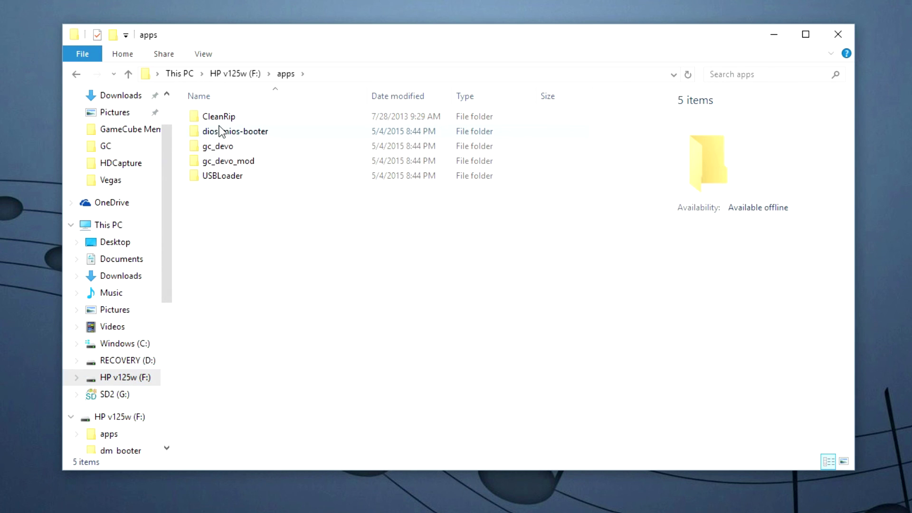
double_click(220, 147)
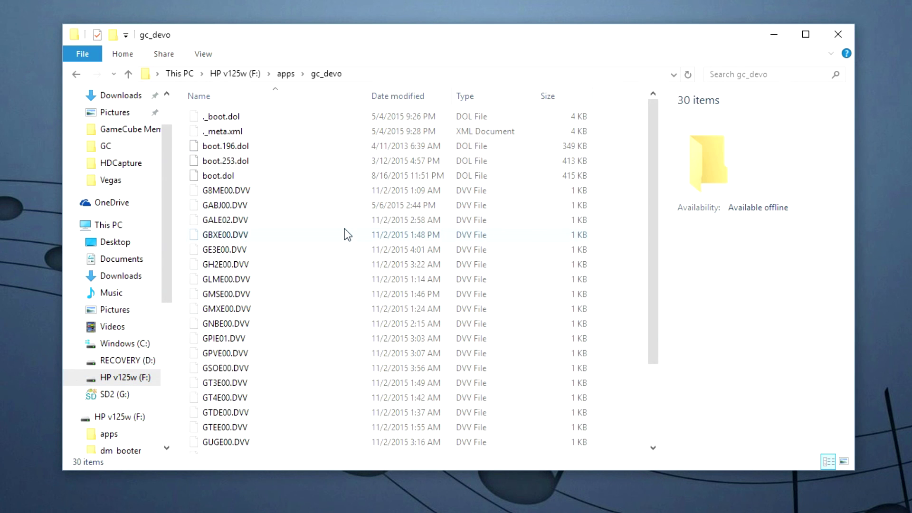
scroll(344, 229, "down", 3)
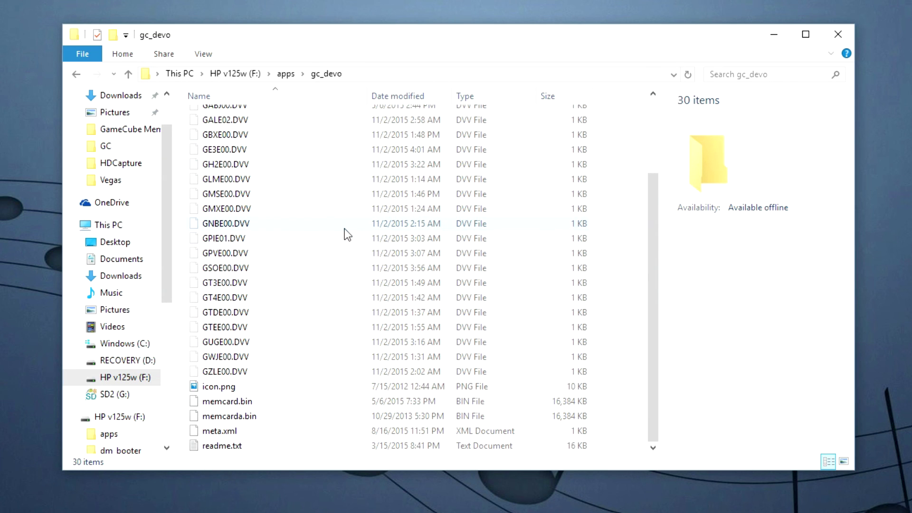
key("ctrl+v")
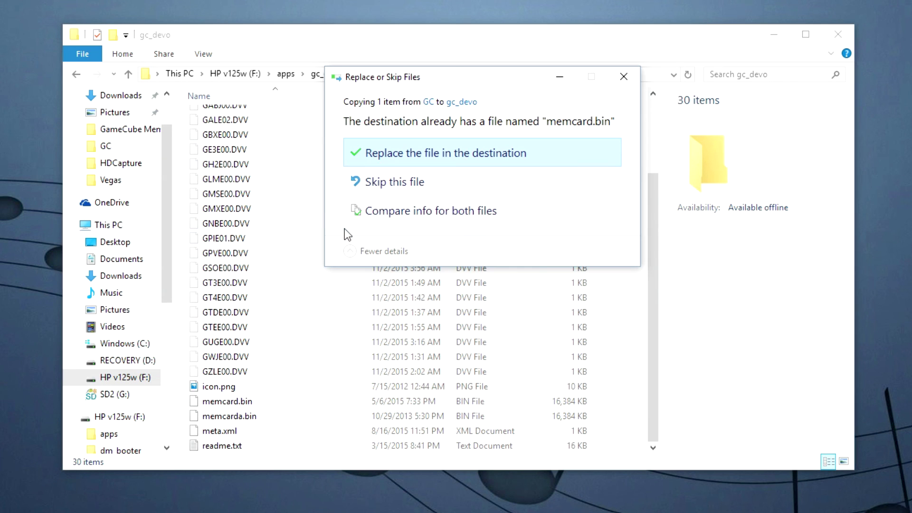
left_click(395, 152)
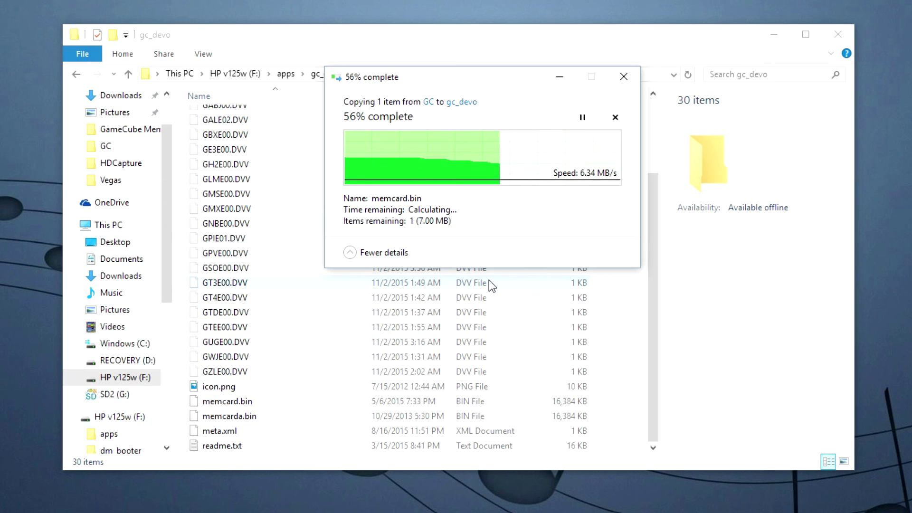